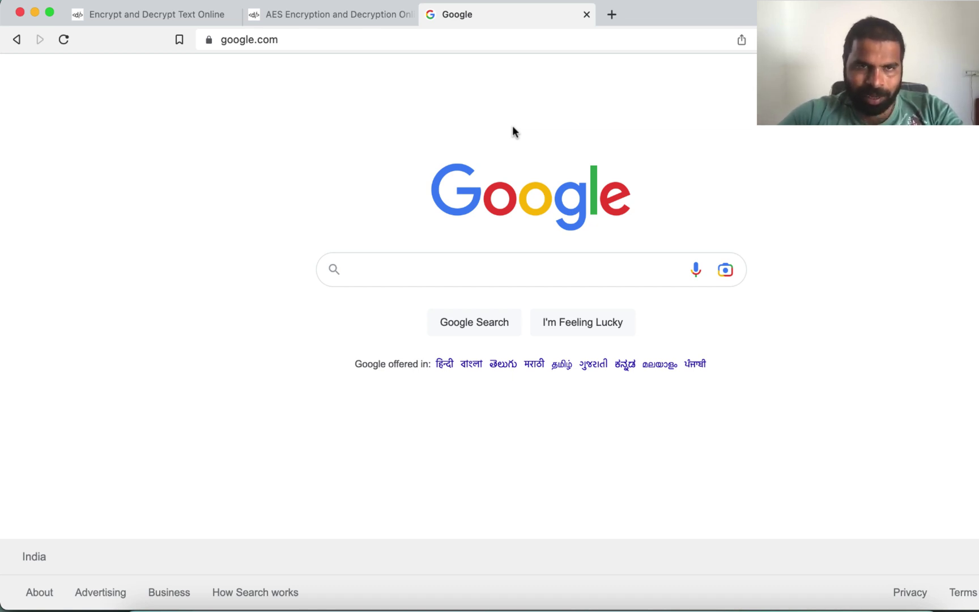
Step: On the AES tab, replace Hello with Techieqa as the text to encrypt
click(323, 15)
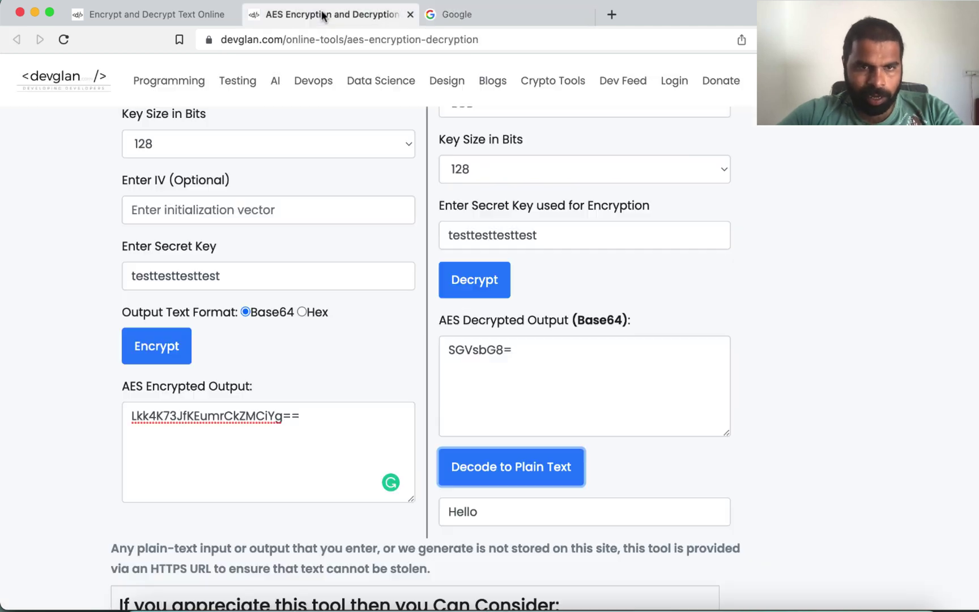
scroll(325, 160, up, 10)
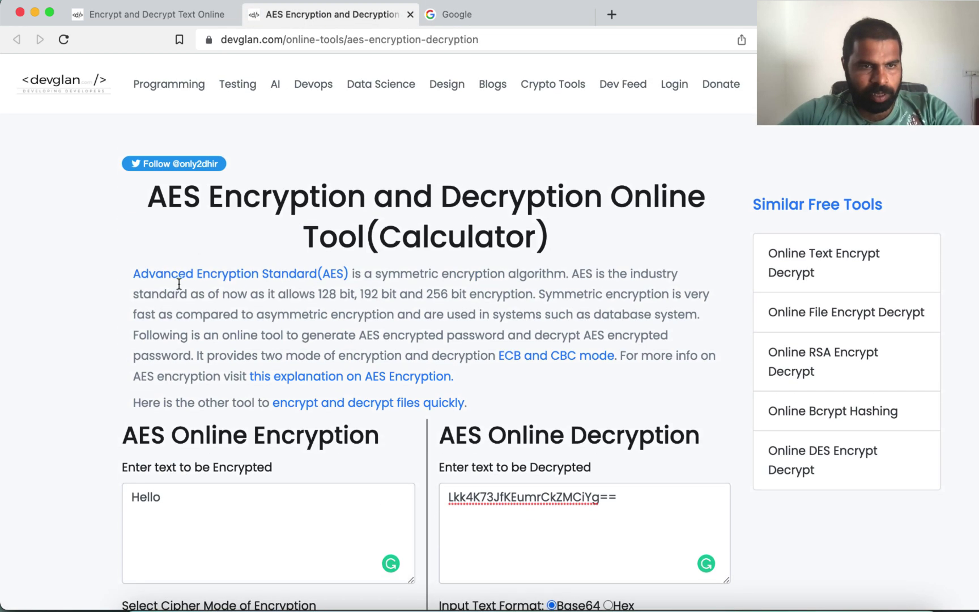
scroll(181, 408, down, 3)
click(178, 405)
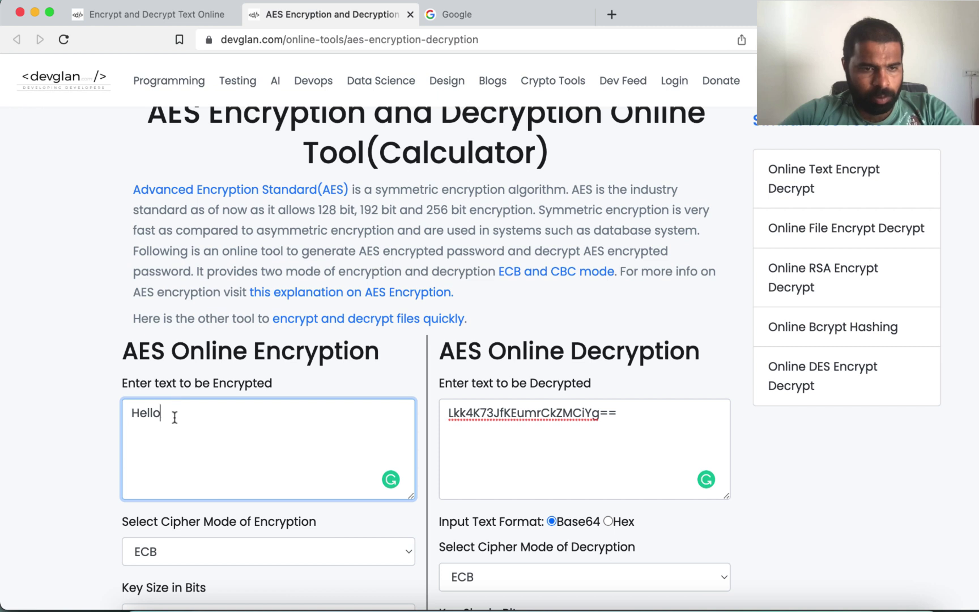
drag(174, 415, 104, 418)
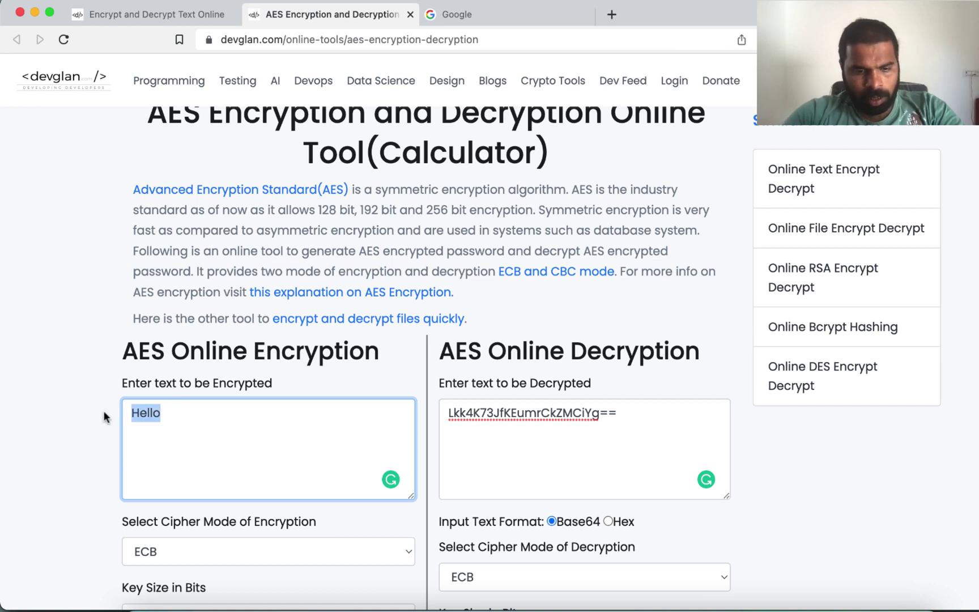
text(Techieqa)
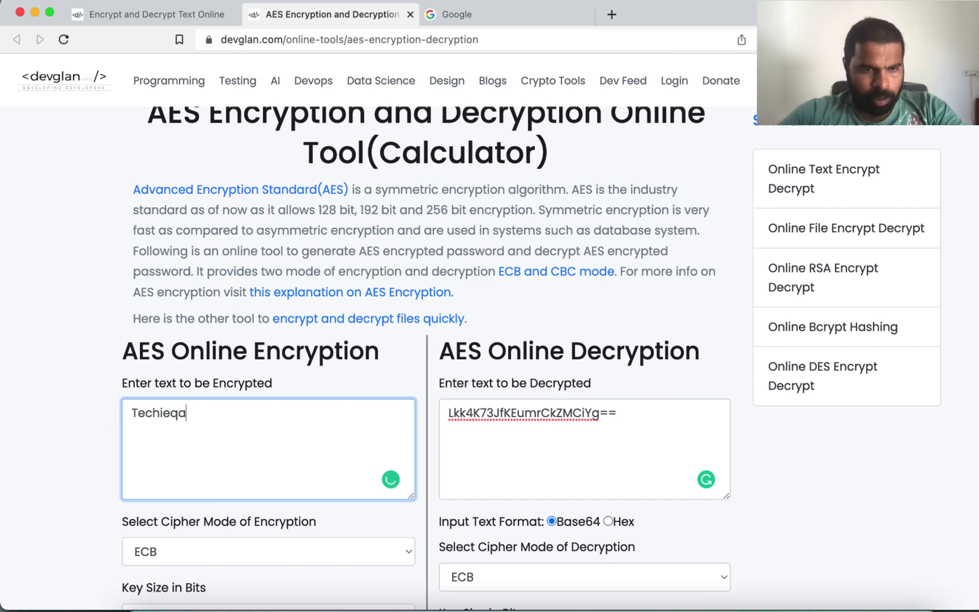
Step: Keep the encryption key size at 128 bits
scroll(166, 498, down, 3)
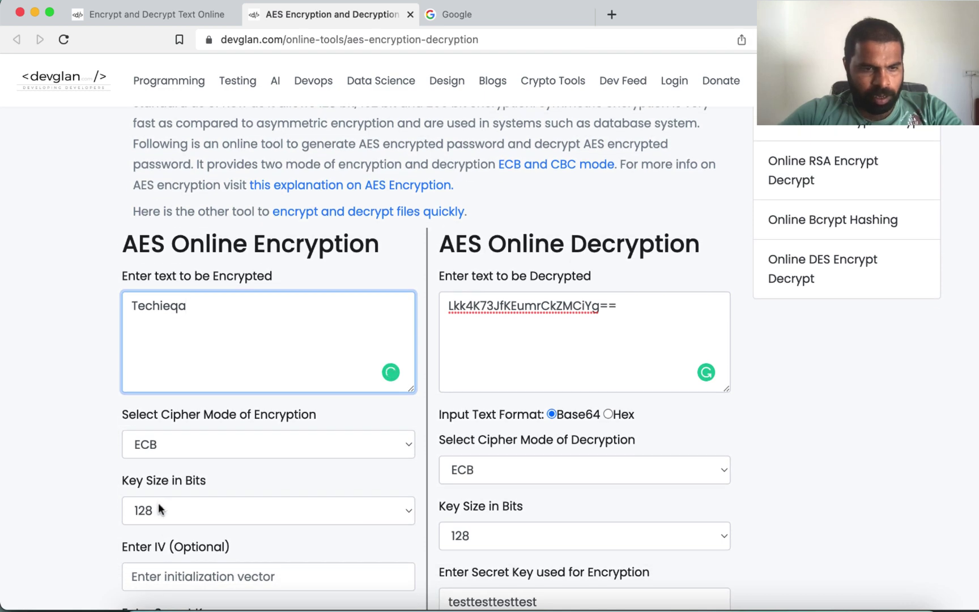
click(158, 508)
click(154, 512)
scroll(87, 517, down, 3)
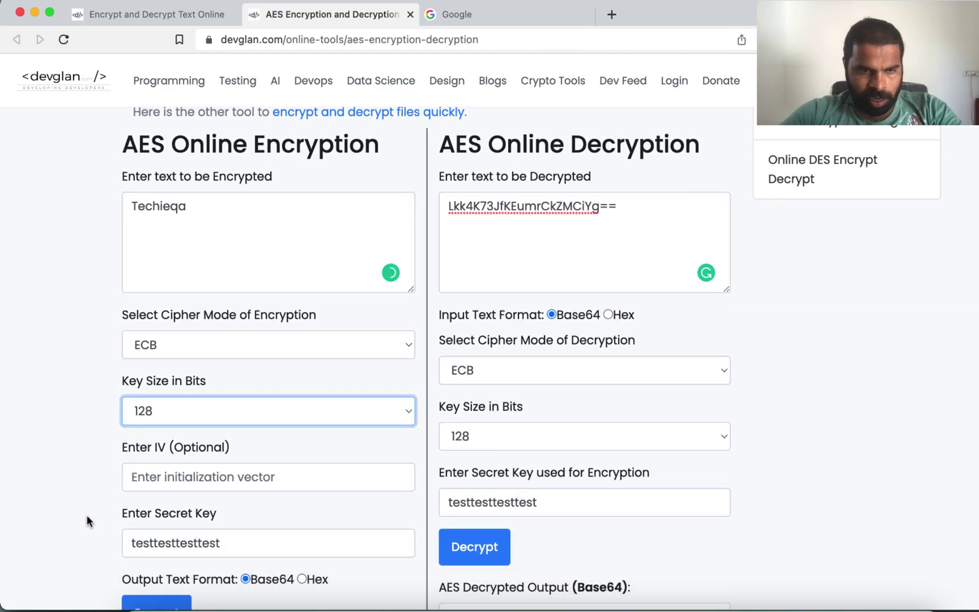
scroll(87, 515, down, 2)
Step: Overwrite the secret key with a longer 24-character random key
click(226, 471)
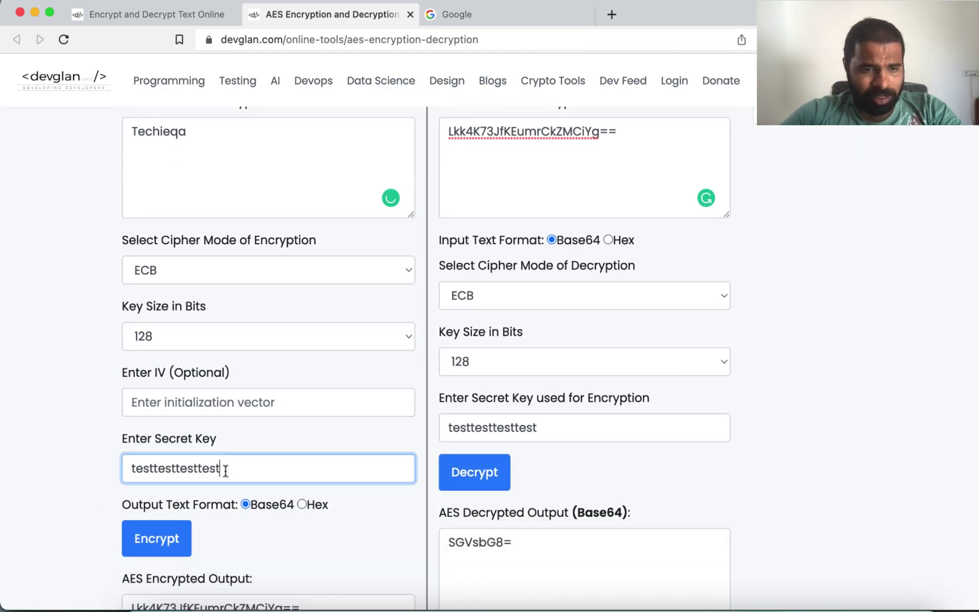
drag(225, 471, 116, 468)
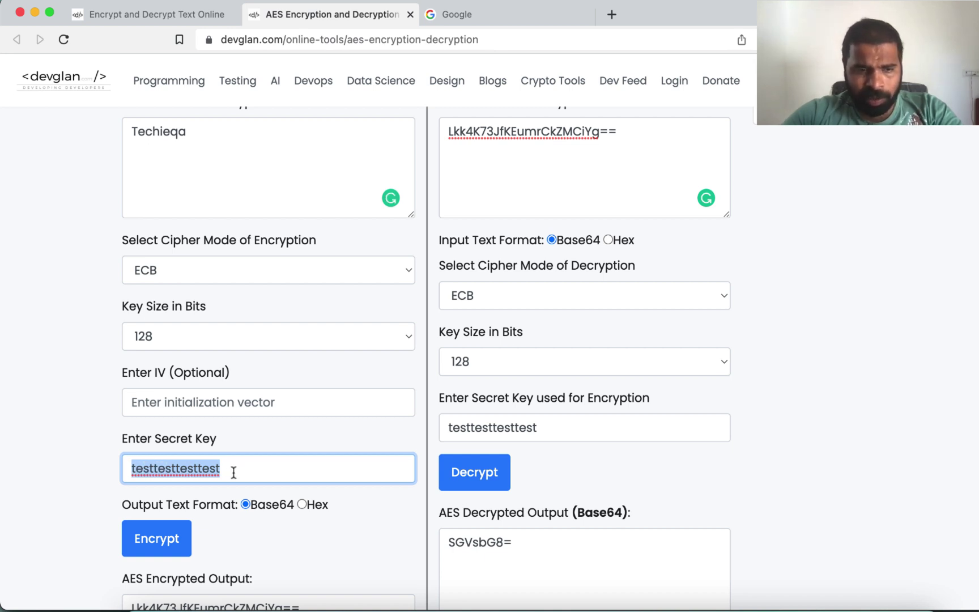
text(dklfjewhurweknfcsdlfl343)
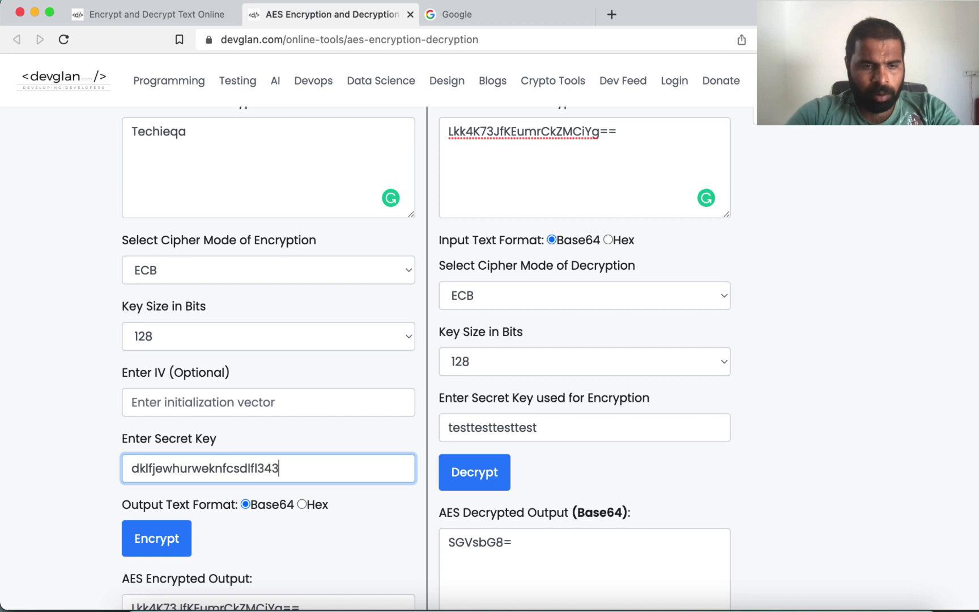
drag(298, 469, 137, 472)
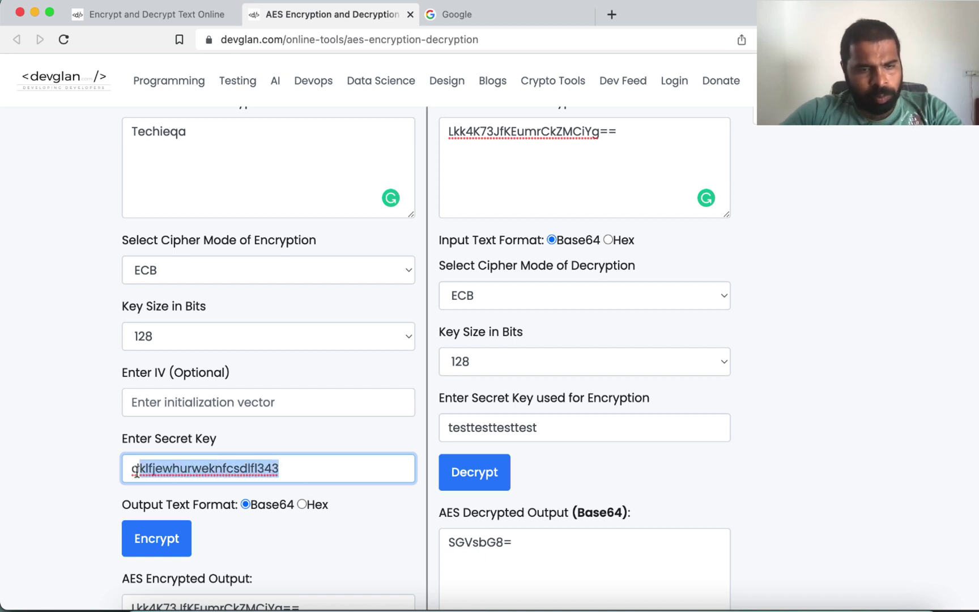
click(305, 475)
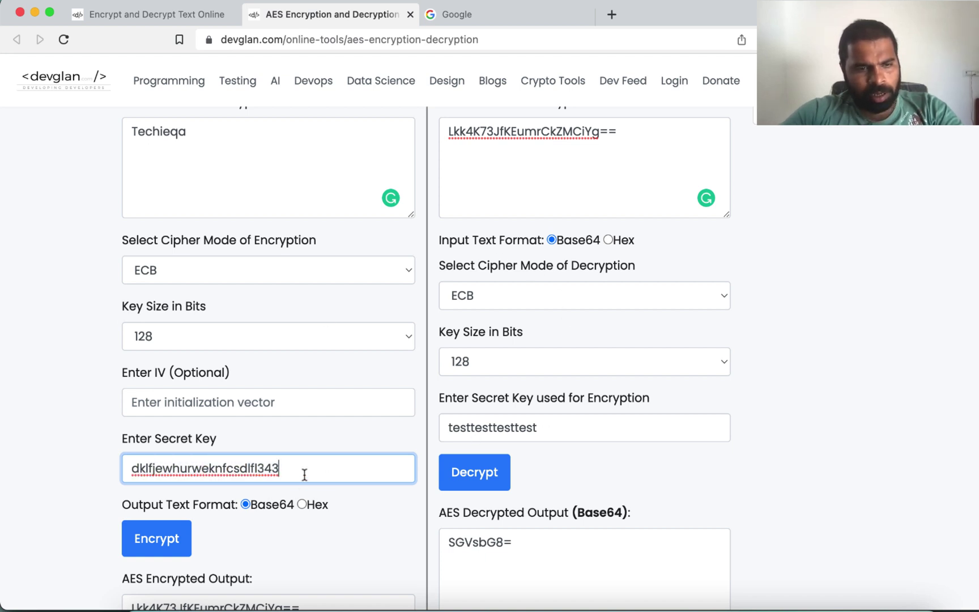
double_click(304, 474)
scroll(232, 519, down, 2)
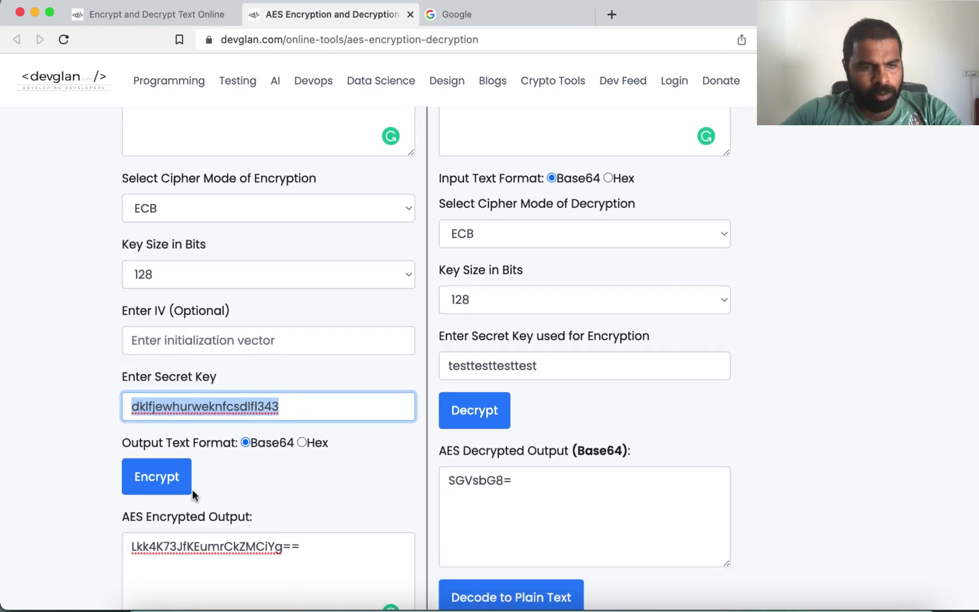
Step: Try encrypting, then edit the end of the secret key after the length warning
click(169, 477)
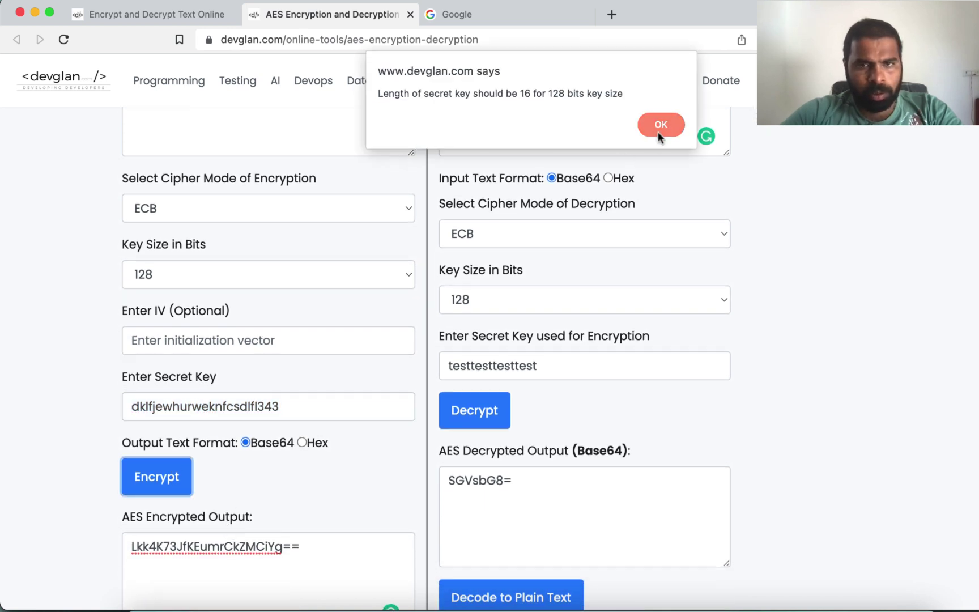
click(659, 127)
click(290, 399)
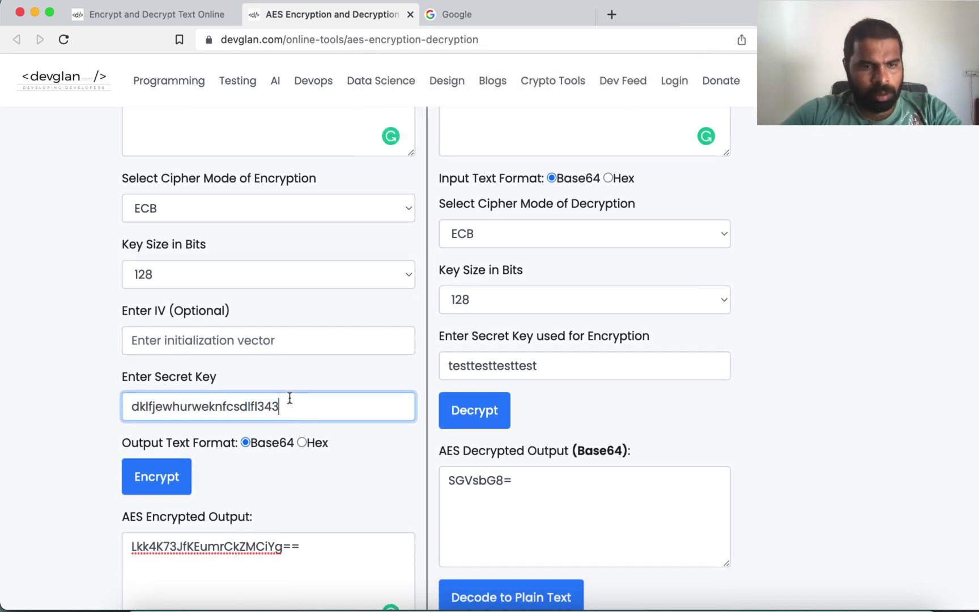
key(BackSpace)
key(BackSpace)
key(BackSpace)
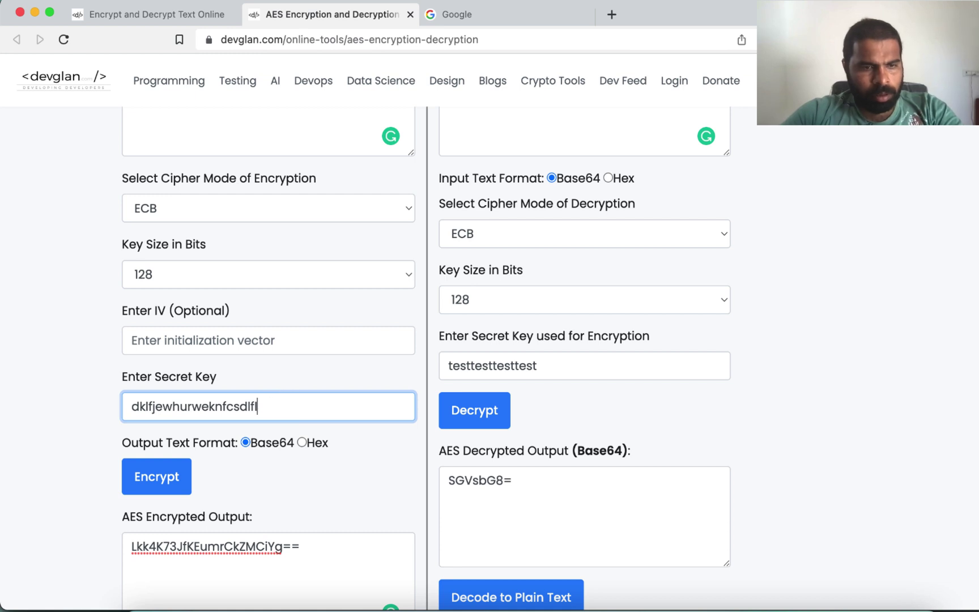
text(wrere)
Step: Retry encryption at 128-bit and then 192-bit key size, dismissing each key-length warning
scroll(425, 340, up, 3)
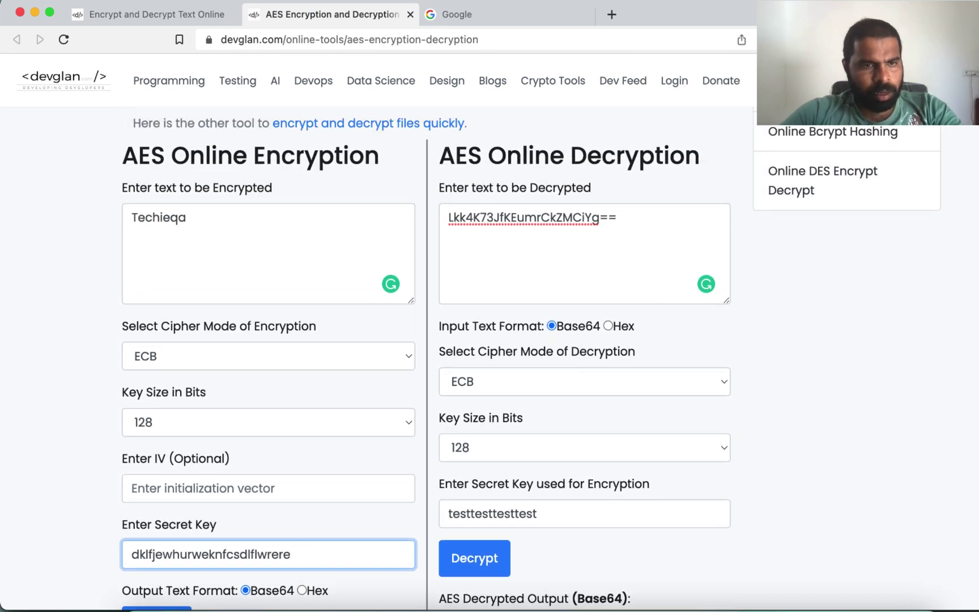
scroll(247, 561, down, 1)
click(176, 585)
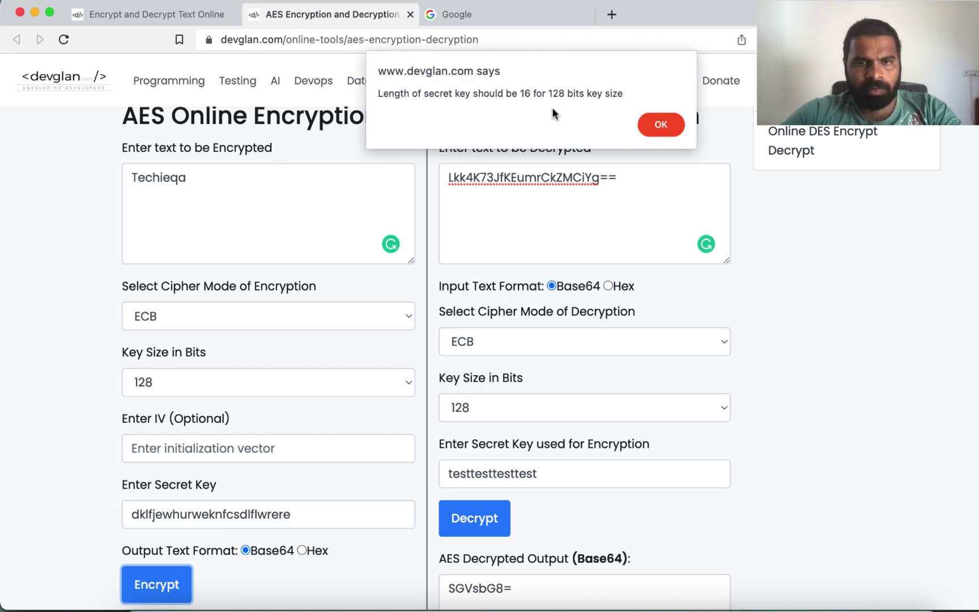
click(657, 123)
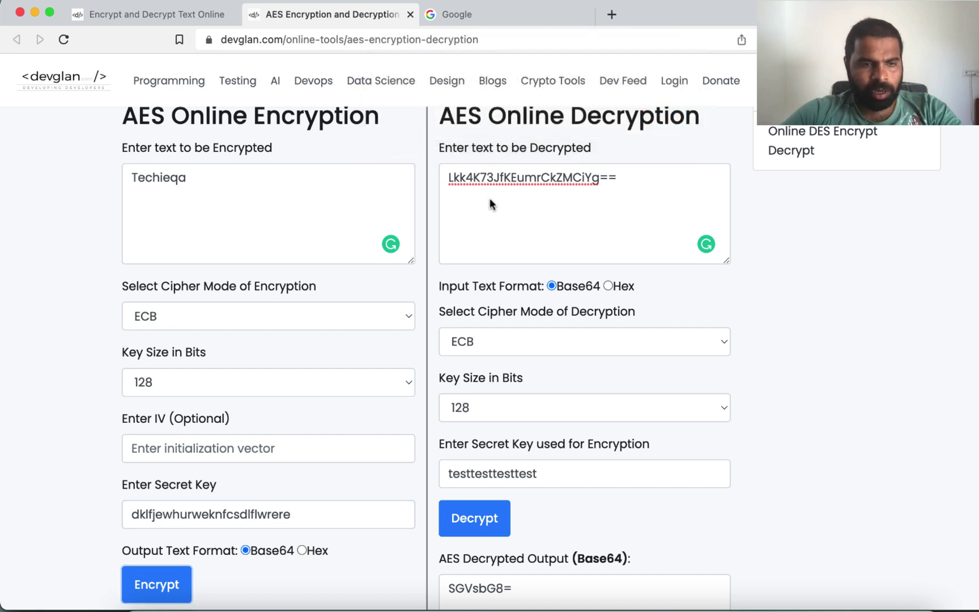
click(216, 383)
click(195, 403)
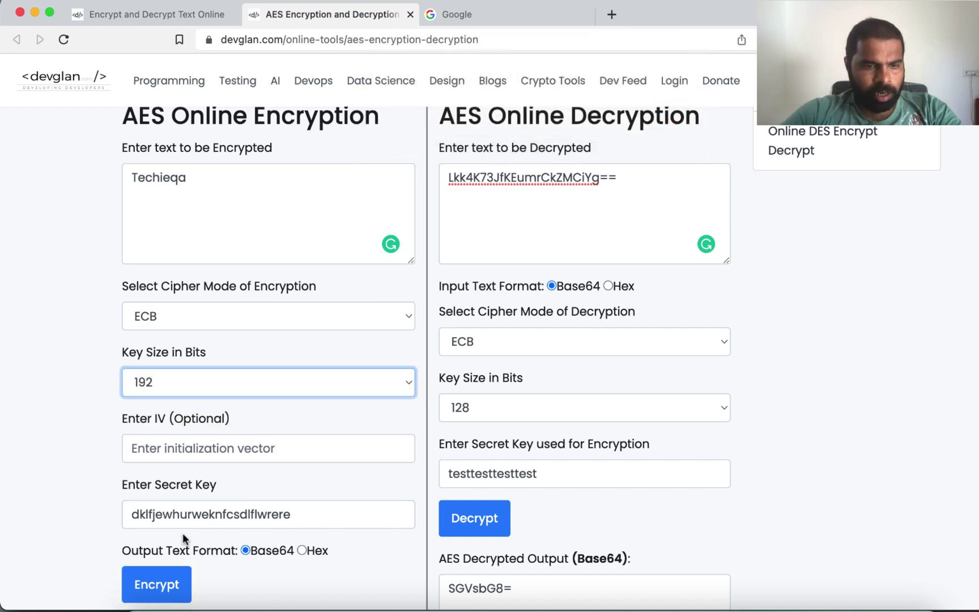
click(170, 584)
click(663, 123)
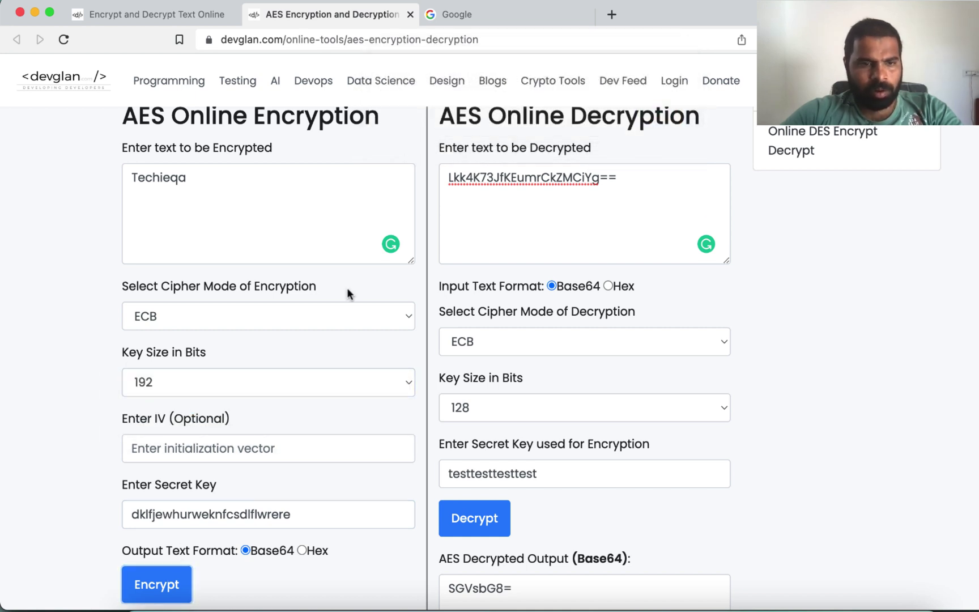
Step: Keep ECB mode and try a 256-bit key size, which demands a 32-character key
click(302, 308)
click(253, 314)
click(158, 379)
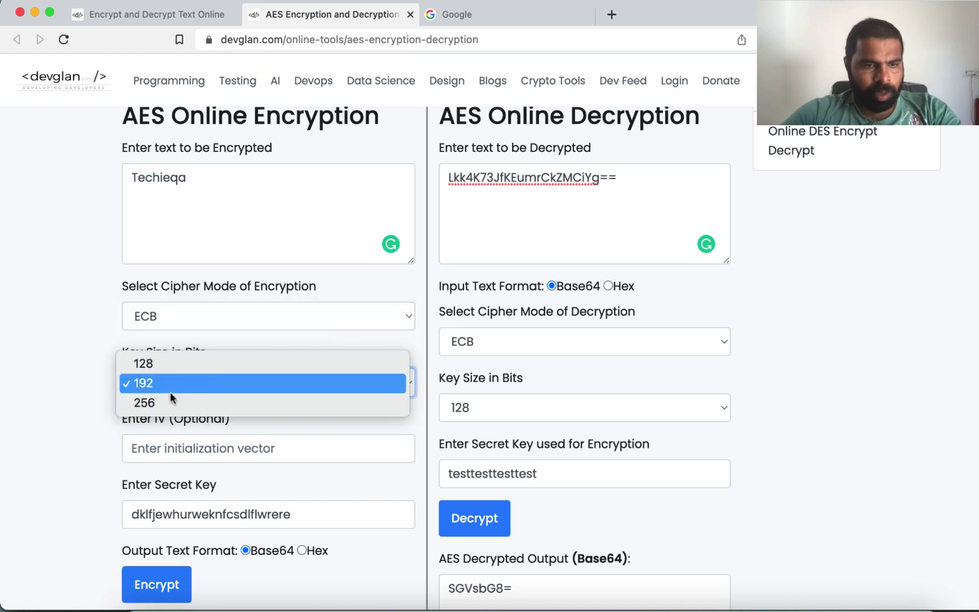
click(170, 402)
click(150, 592)
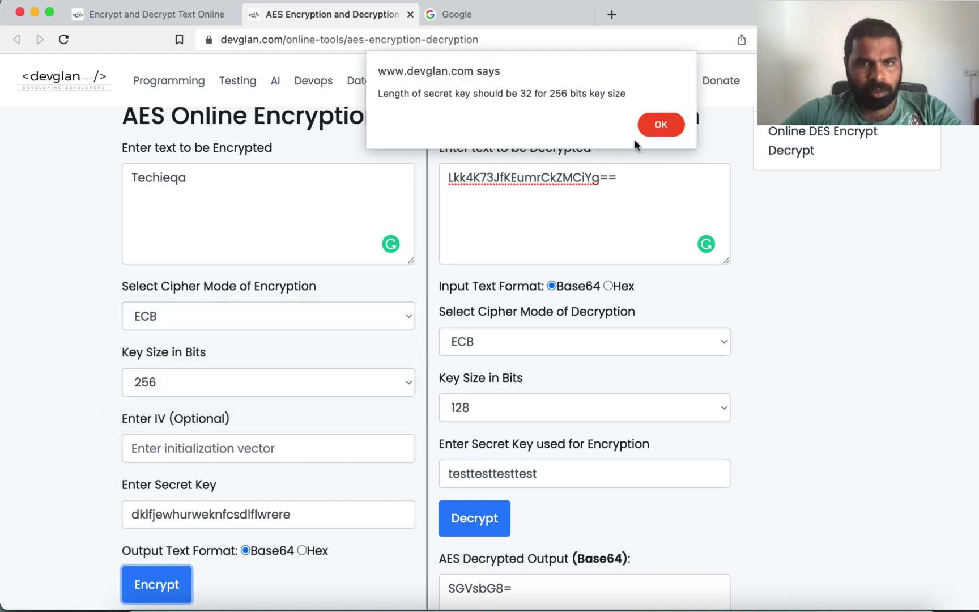
click(661, 123)
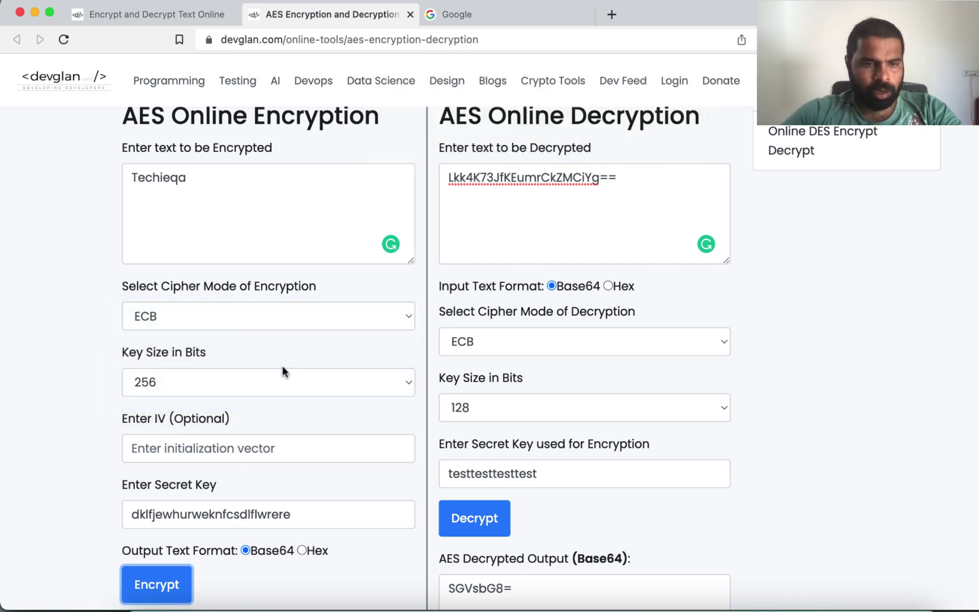
Step: Trim the end of the secret key and set the key size back to 128 bits
click(239, 514)
key(super+shift+Right)
key(BackSpace)
key(super+a)
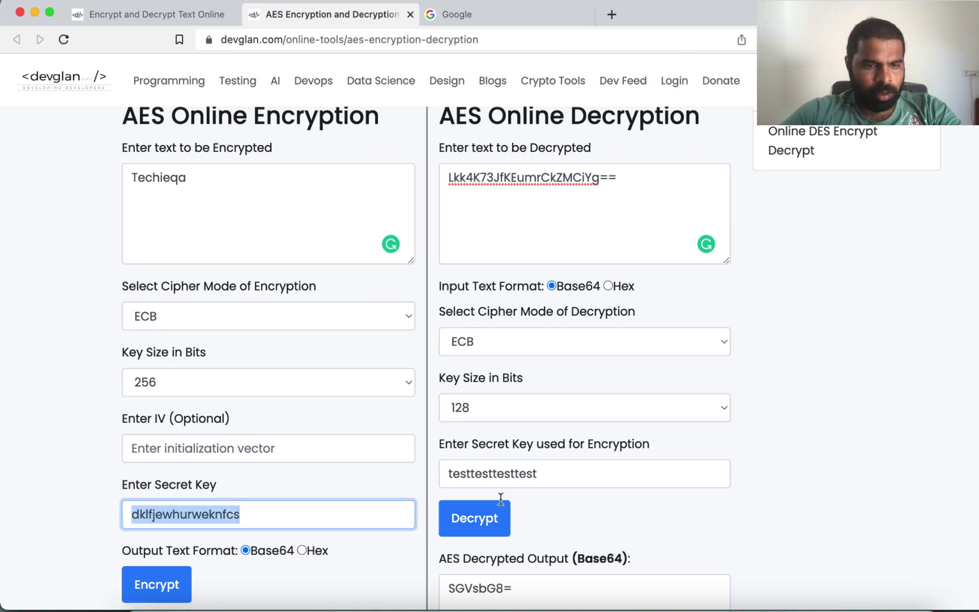
click(403, 390)
click(287, 356)
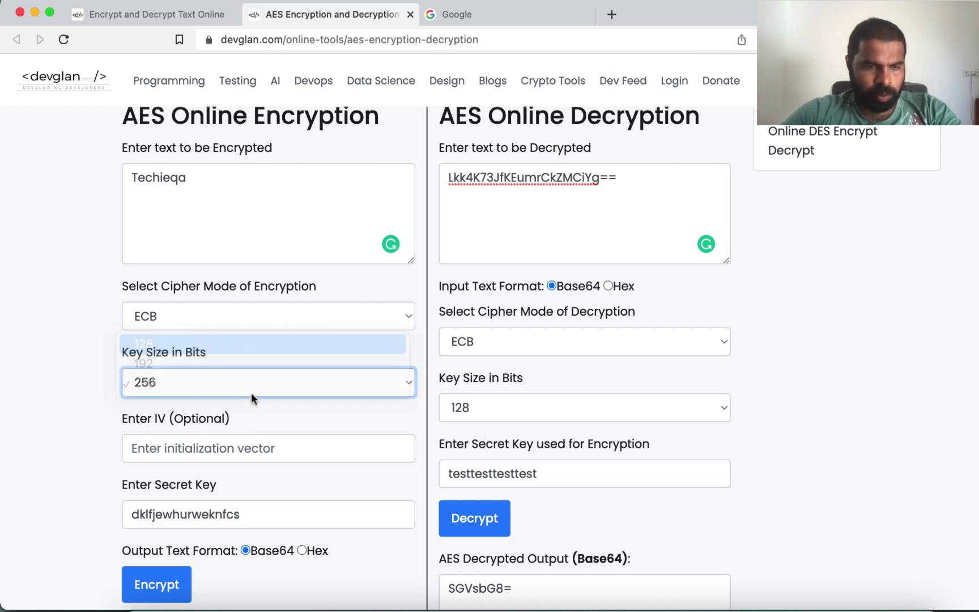
double_click(243, 514)
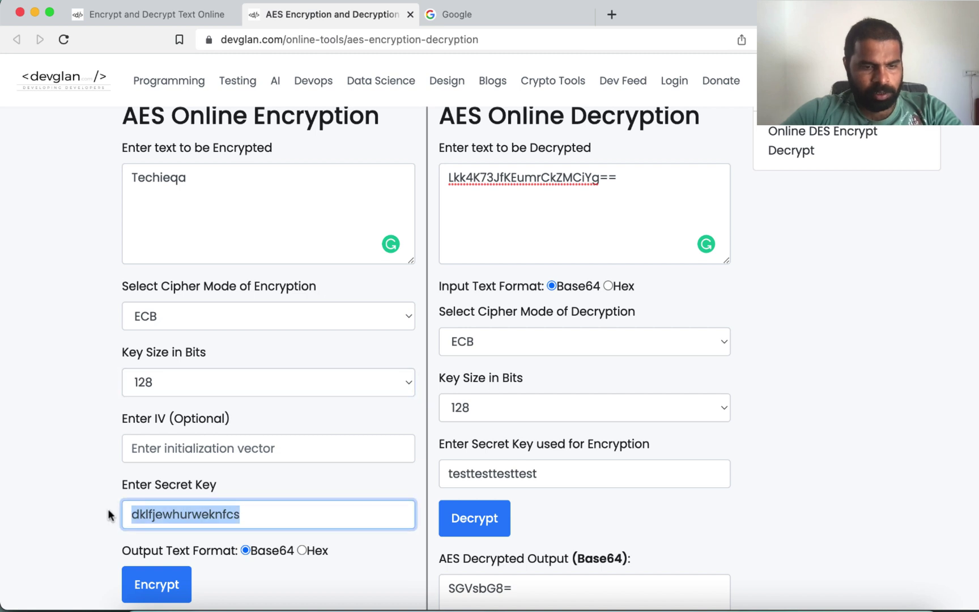
Step: Enter a new 16-character secret key, copy it, and encrypt Techieqa to 41awIFEM2FuBDJ7+yADSbw==
text(qwerty)
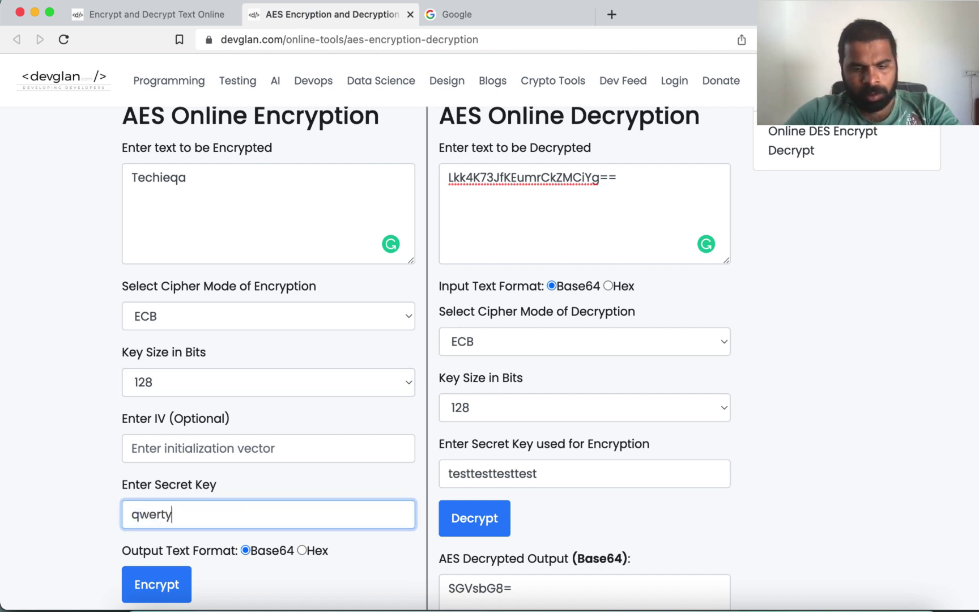
text(uiop)
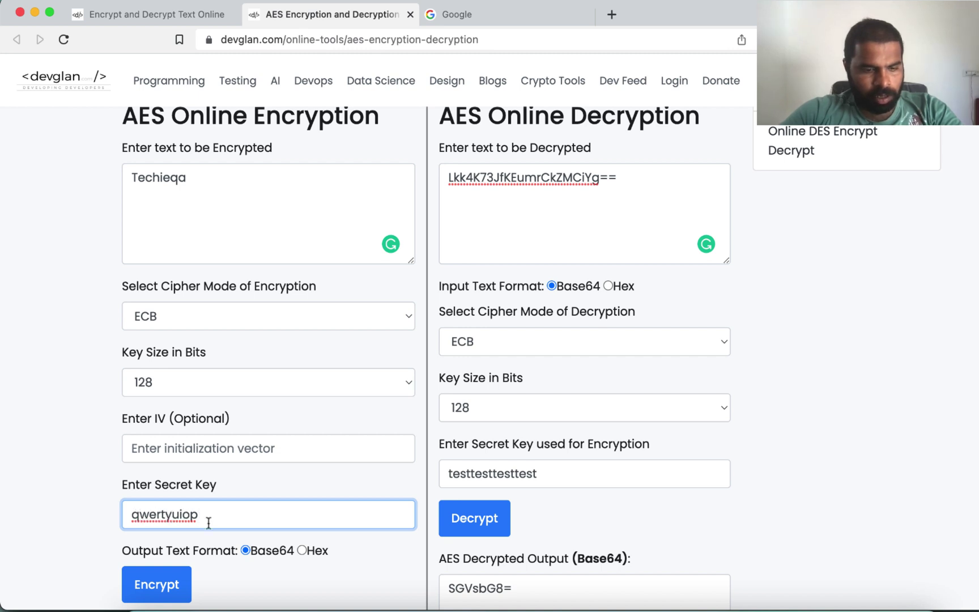
text(asdfgh)
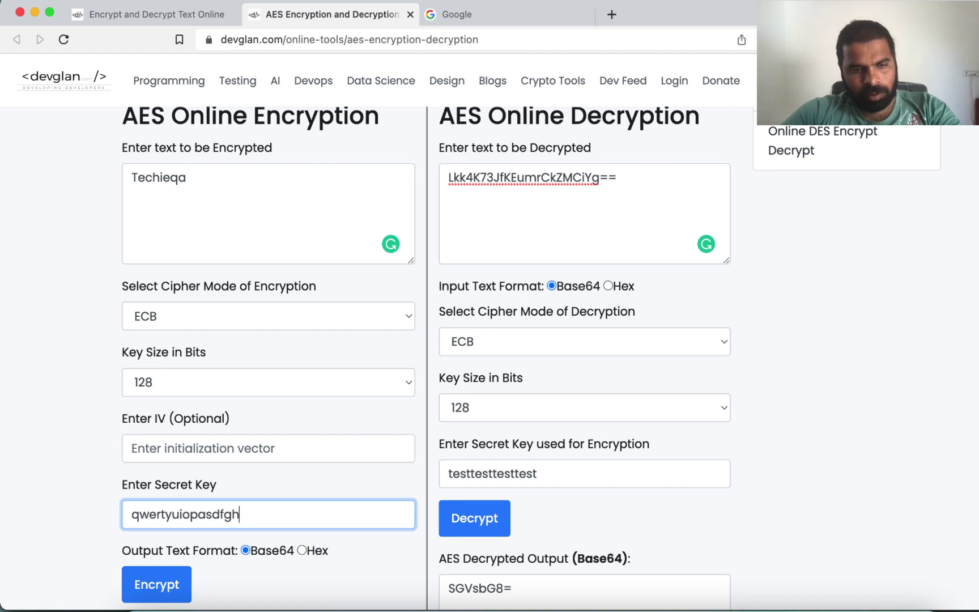
key(super+a)
click(159, 590)
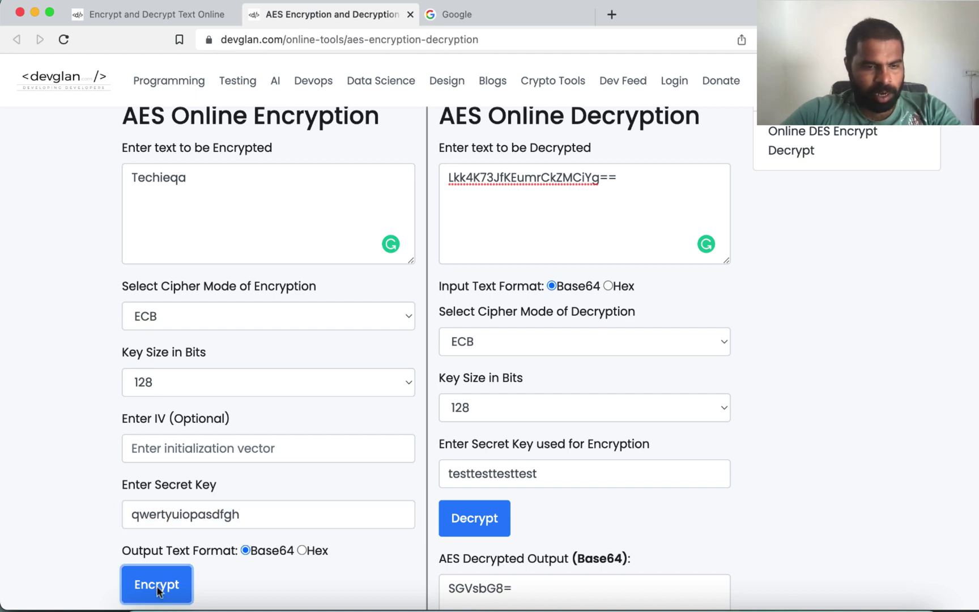
scroll(257, 507, down, 3)
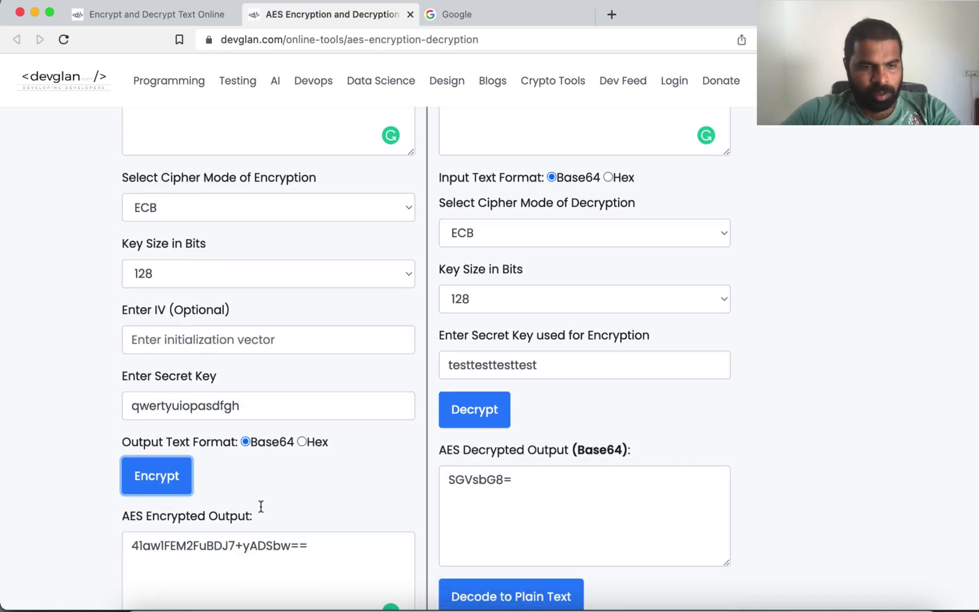
drag(133, 546, 322, 547)
key(super+c)
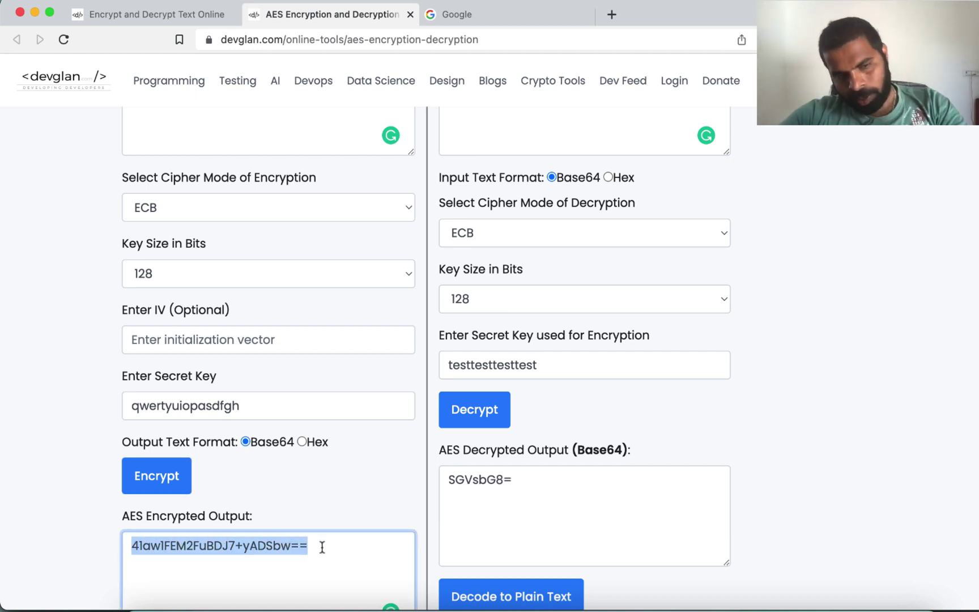
Step: Paste 41awIFEM2FuBDJ7+yADSbw== into the decryption box and decrypt with the old key, getting a bad-padding error
scroll(322, 547, up, 4)
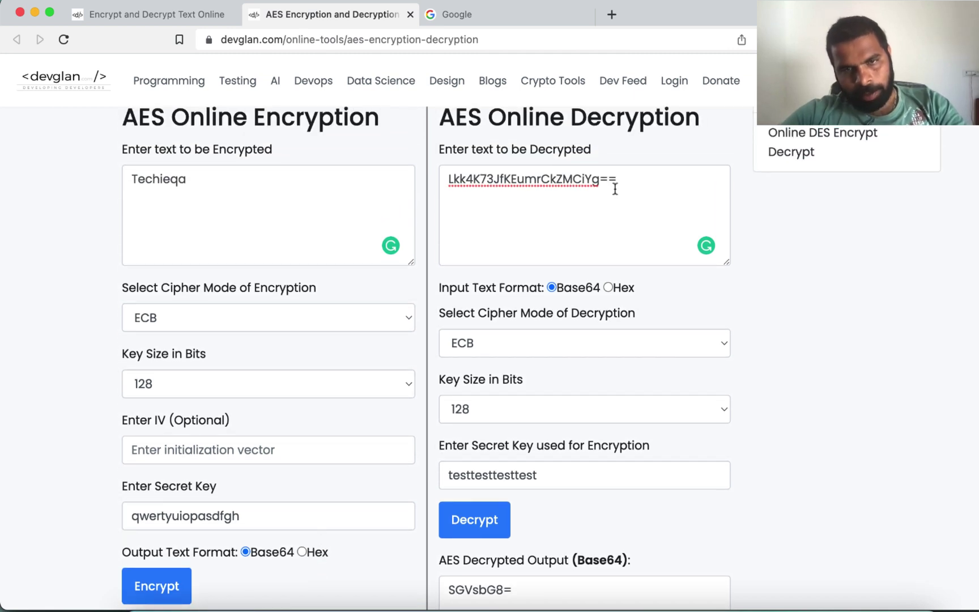
triple_click(615, 187)
key(super+v)
scroll(615, 189, down, 1)
scroll(615, 188, down, 1)
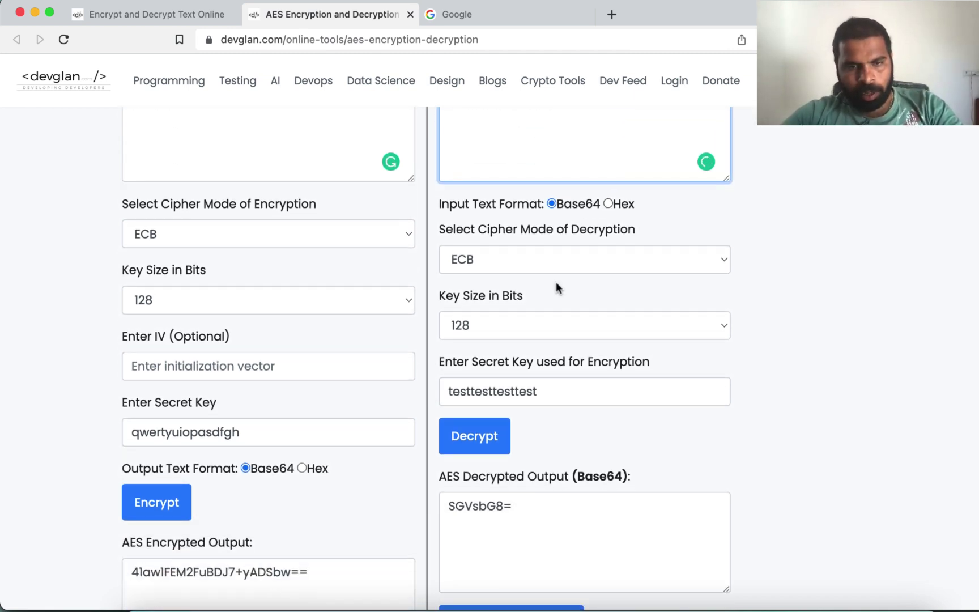
drag(443, 391, 624, 392)
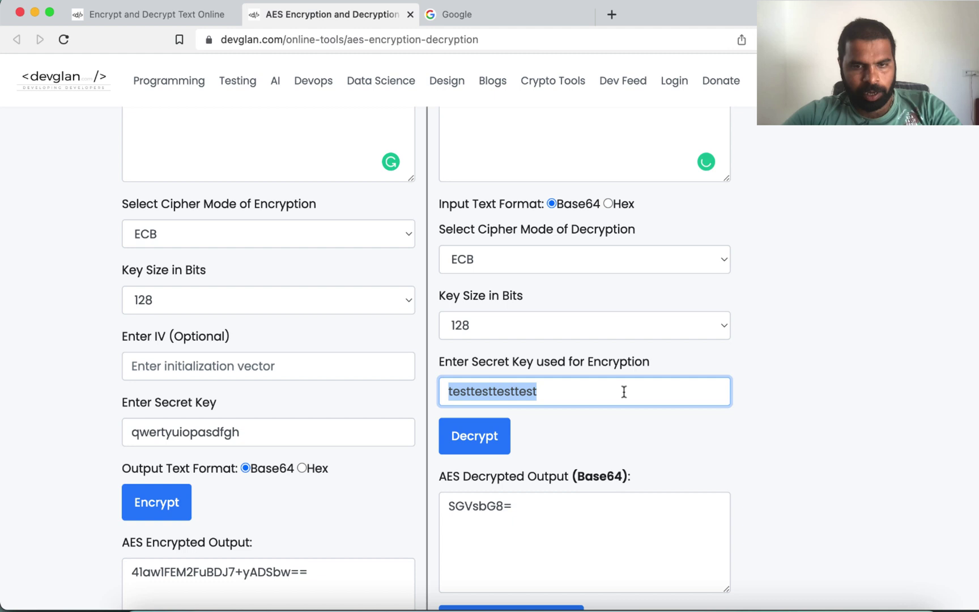
click(476, 441)
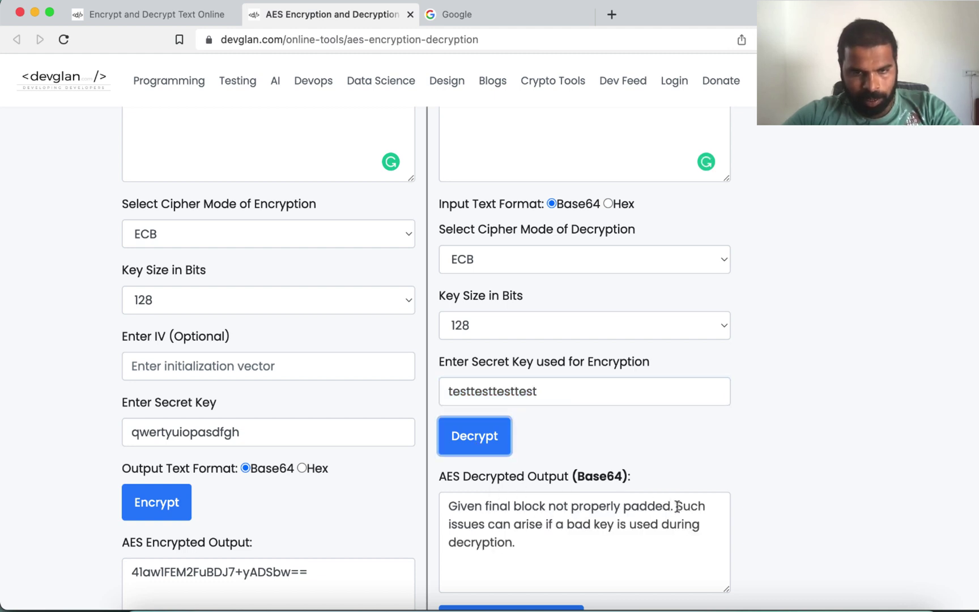
Step: Decrypt once more with the old key, confirming the bad-padding error
scroll(557, 343, up, 4)
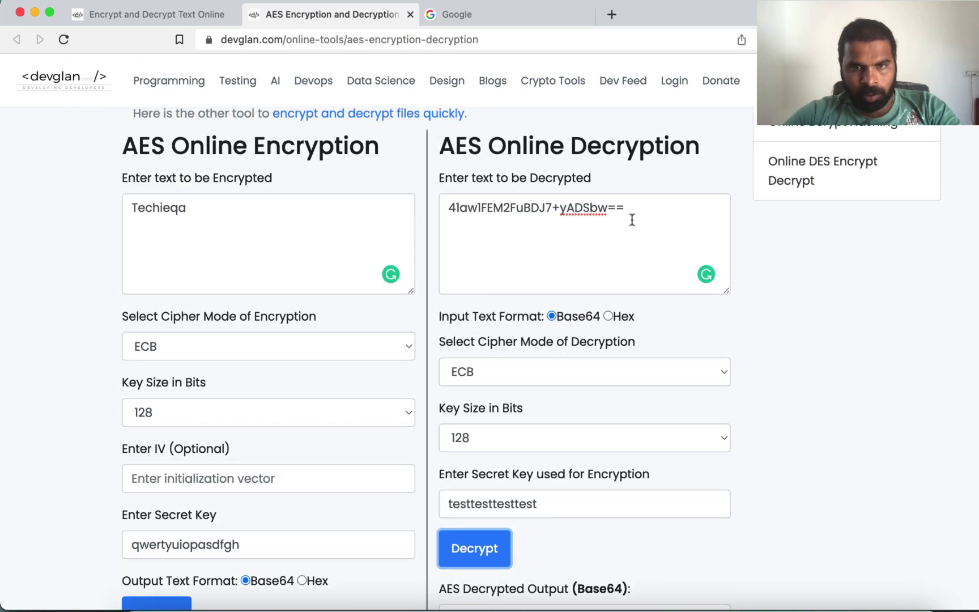
click(633, 216)
click(450, 208)
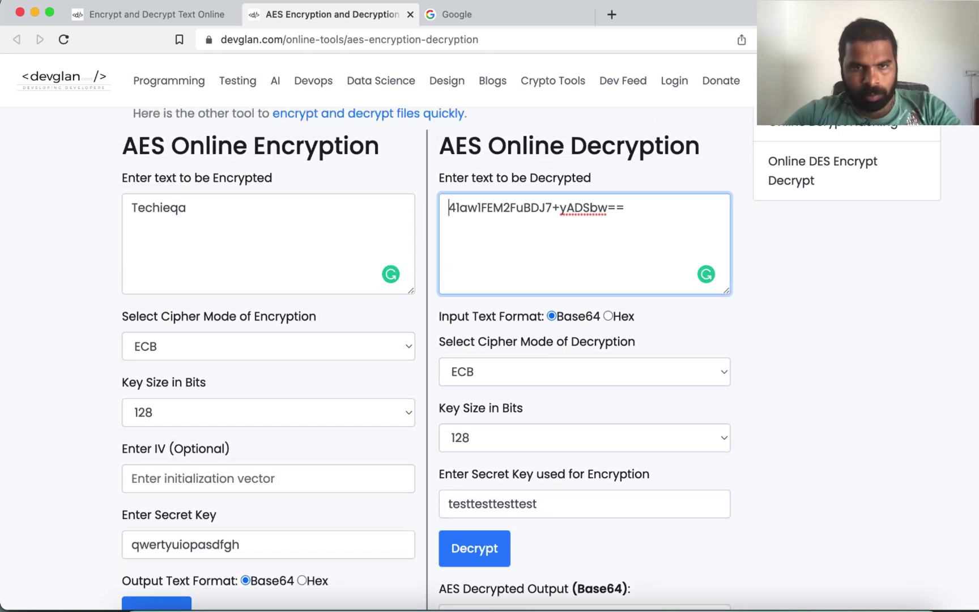
scroll(446, 543, down, 2)
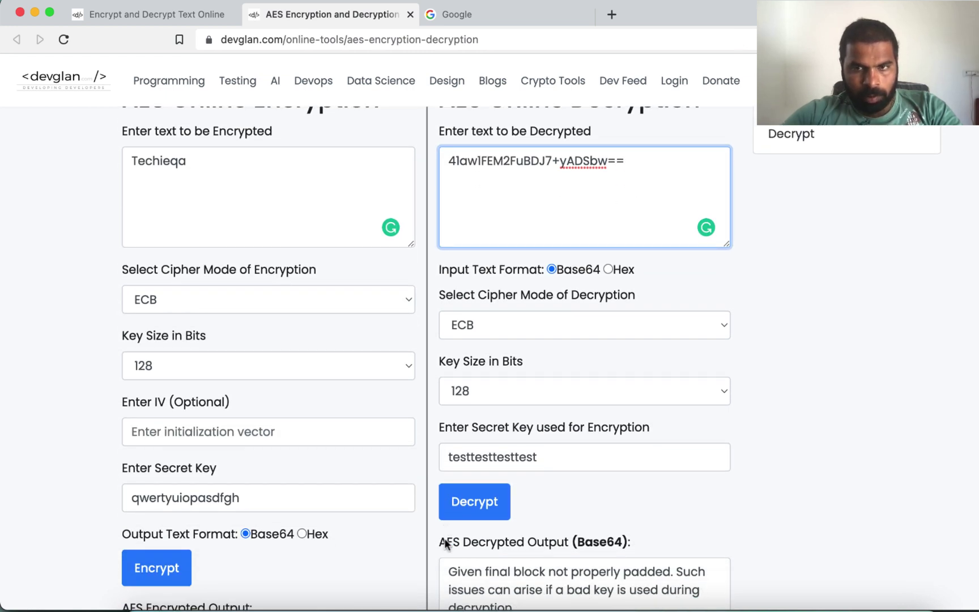
click(468, 510)
scroll(468, 510, down, 3)
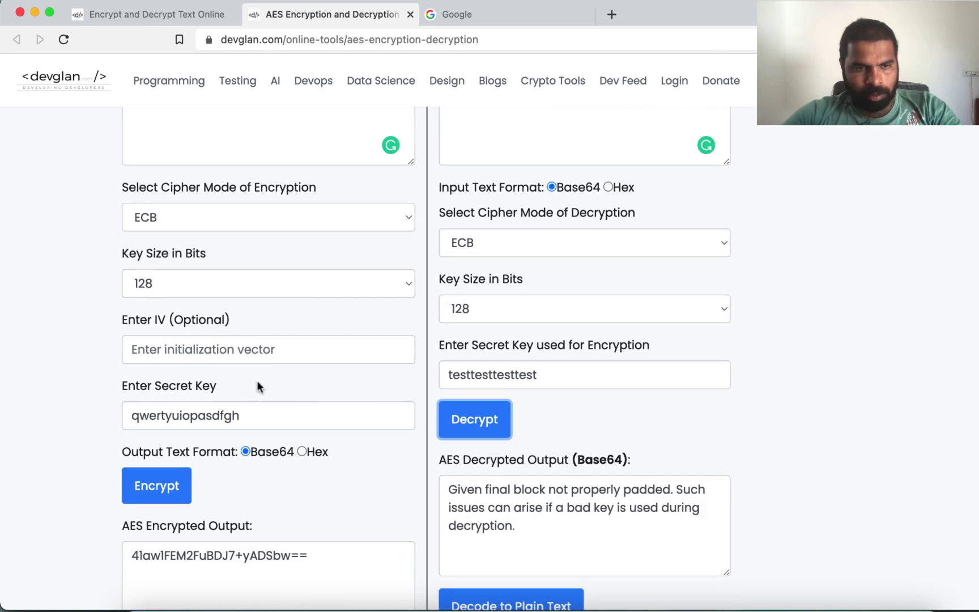
Step: Paste the encryption secret key into the decryption key field and decrypt to VGVjaGllcWE=
click(253, 415)
key(super+a)
key(super+c)
double_click(456, 379)
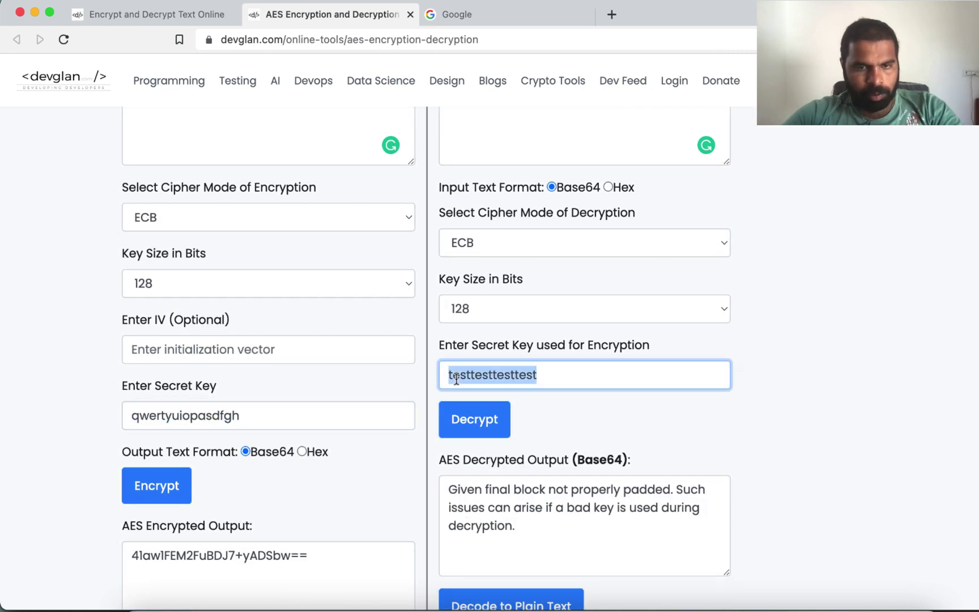
key(super+v)
click(466, 420)
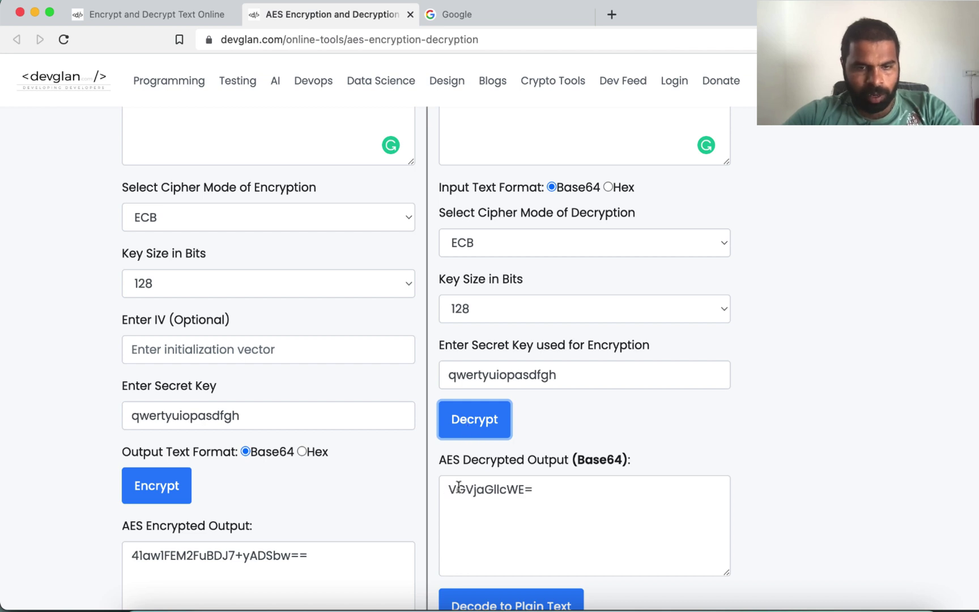
drag(447, 487, 623, 462)
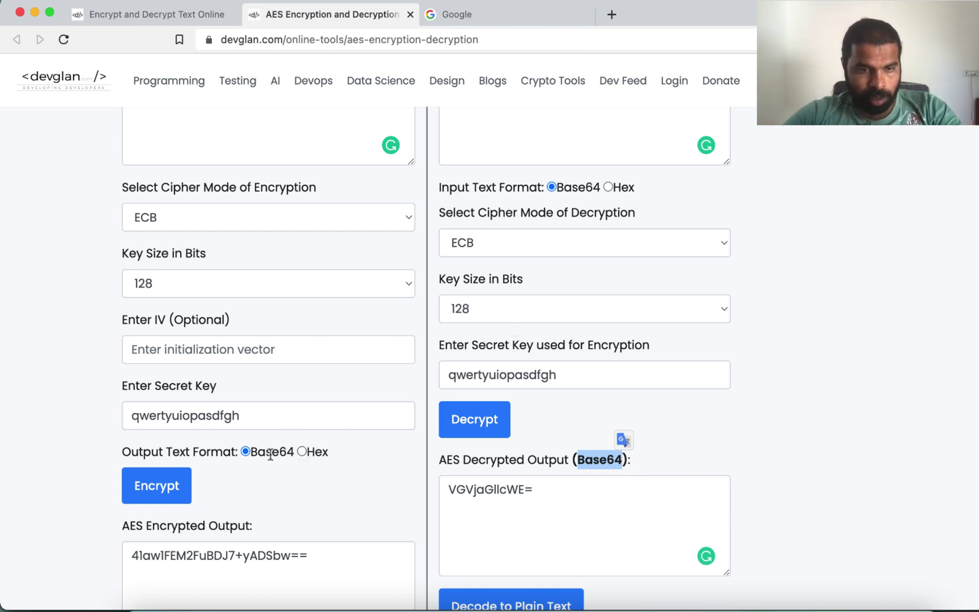
Step: Decrypt again and decode VGVjaGllcWE= back to the plain text Techieqa
click(490, 420)
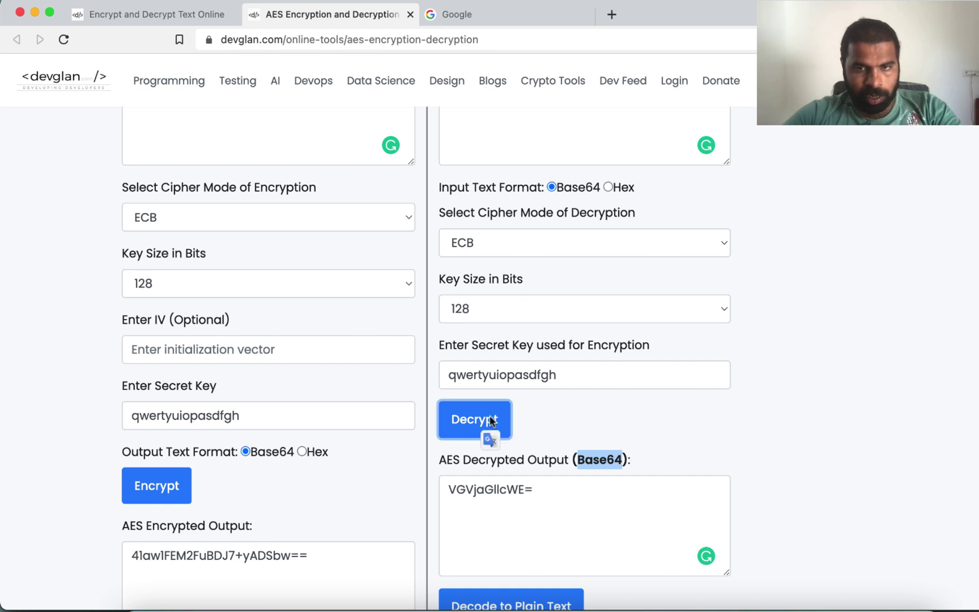
scroll(571, 328, down, 3)
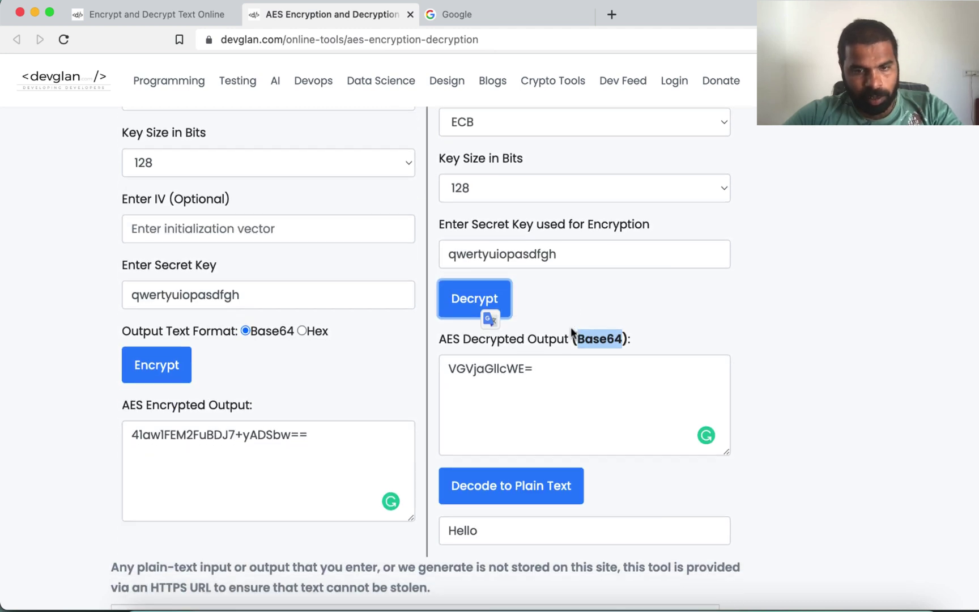
click(535, 482)
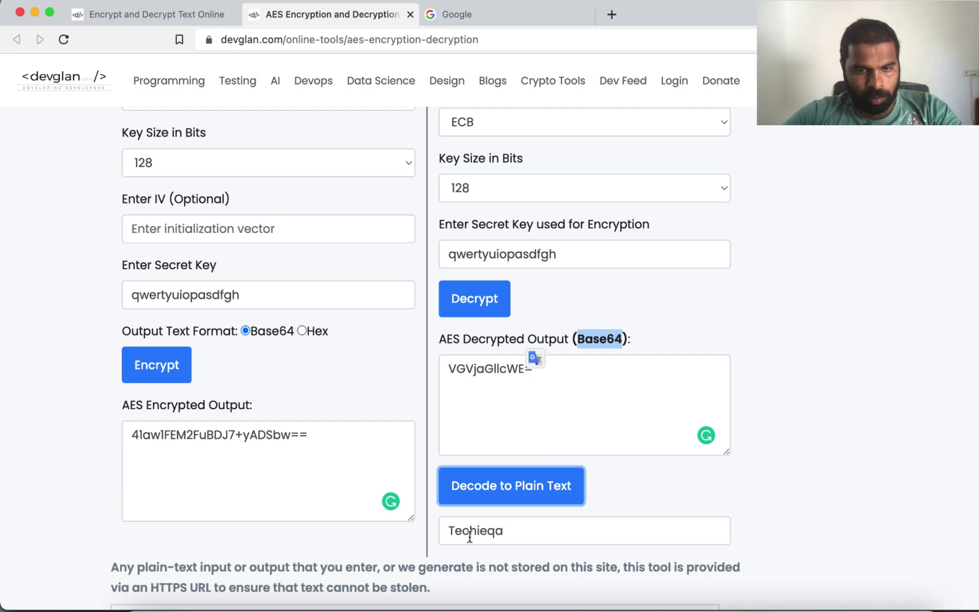
drag(447, 531, 547, 531)
scroll(571, 250, up, 3)
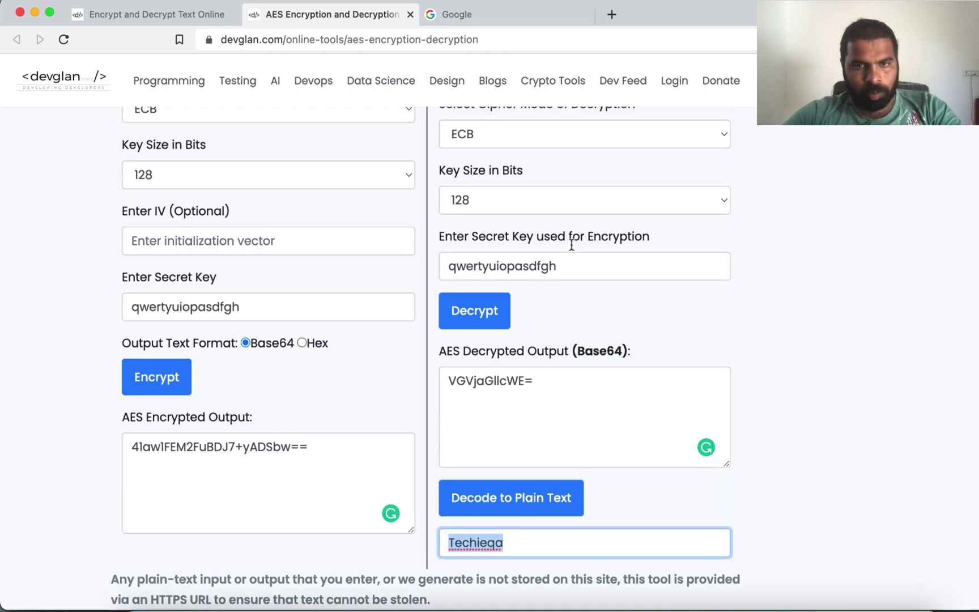
Step: Switch the input format to Hex and decrypt, producing an illegal hexBinary character error
click(609, 178)
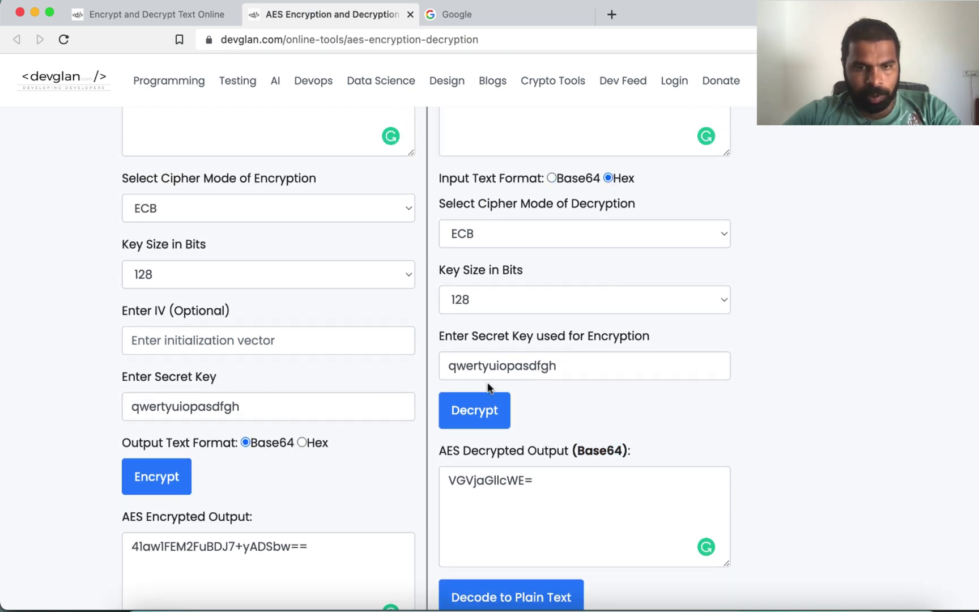
click(484, 409)
scroll(483, 405, down, 2)
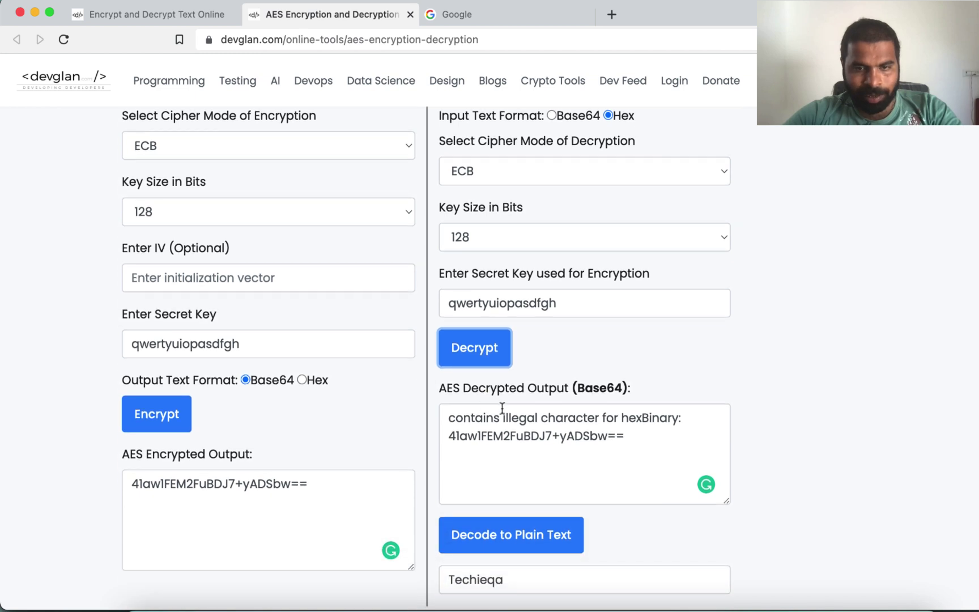
double_click(626, 417)
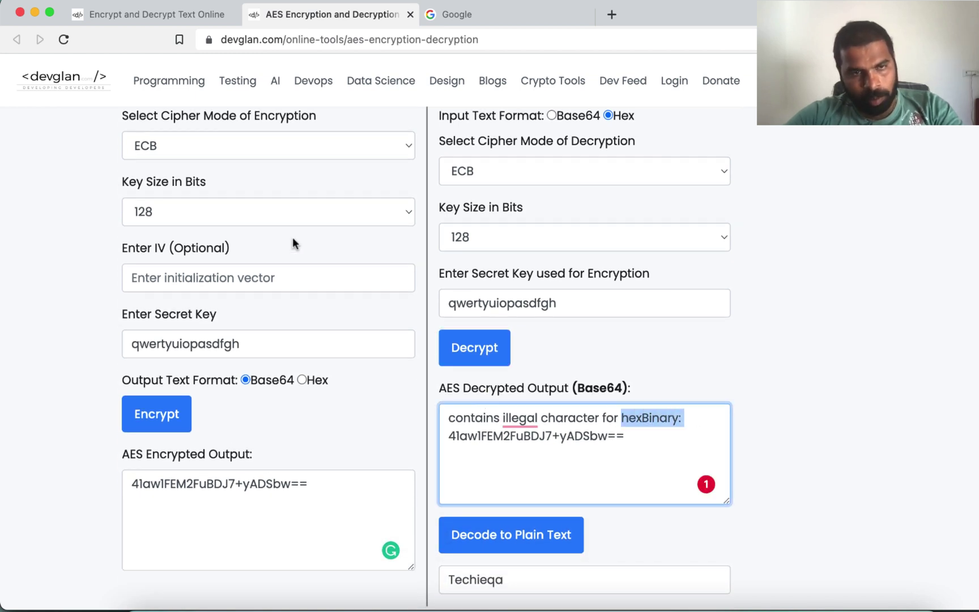
scroll(292, 236, up, 3)
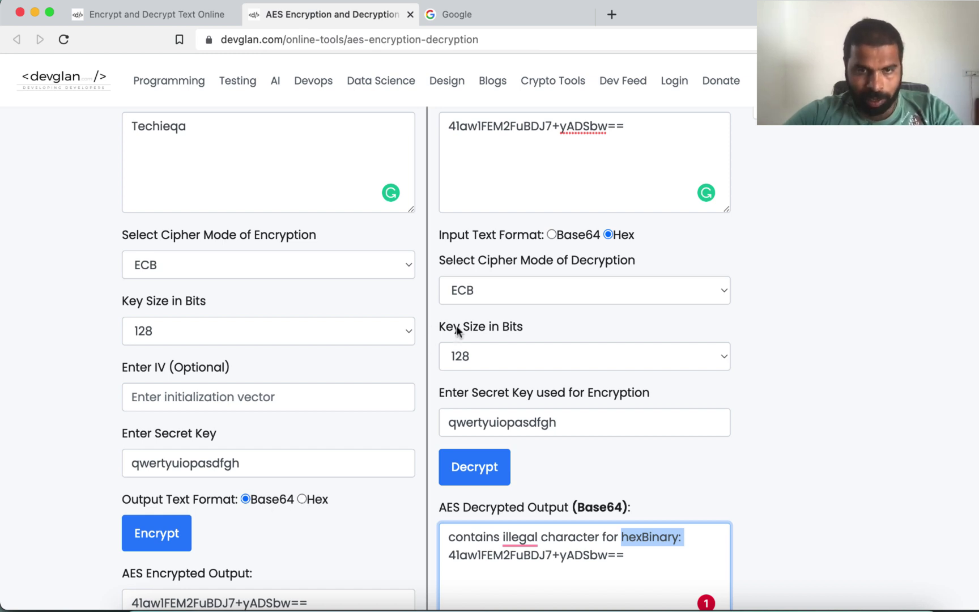
scroll(598, 305, up, 3)
scroll(600, 306, down, 5)
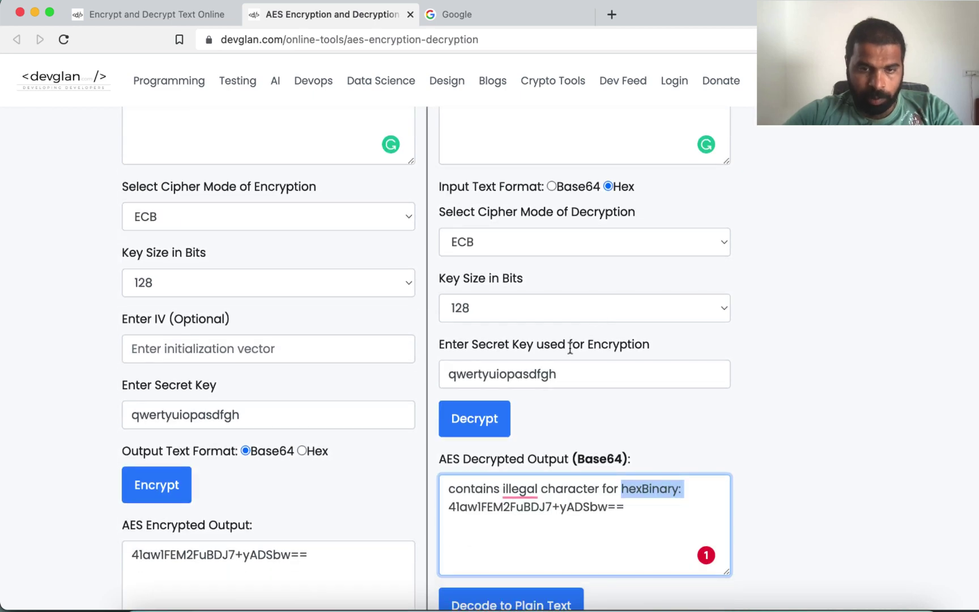
scroll(498, 462, down, 1)
Step: Switch the input format back to Base64, decrypt, and decode the result to Techieqa
click(552, 154)
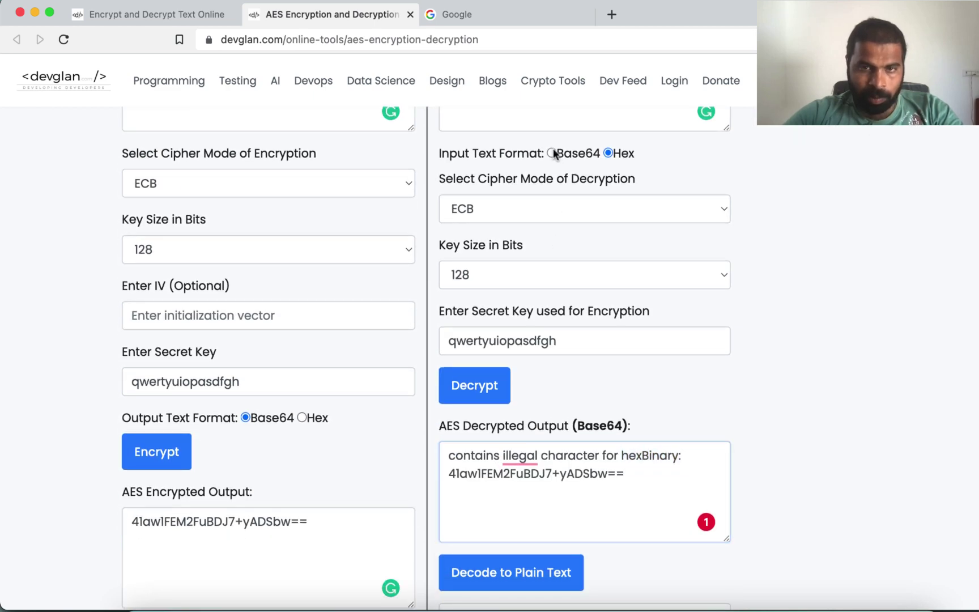
scroll(502, 493, down, 3)
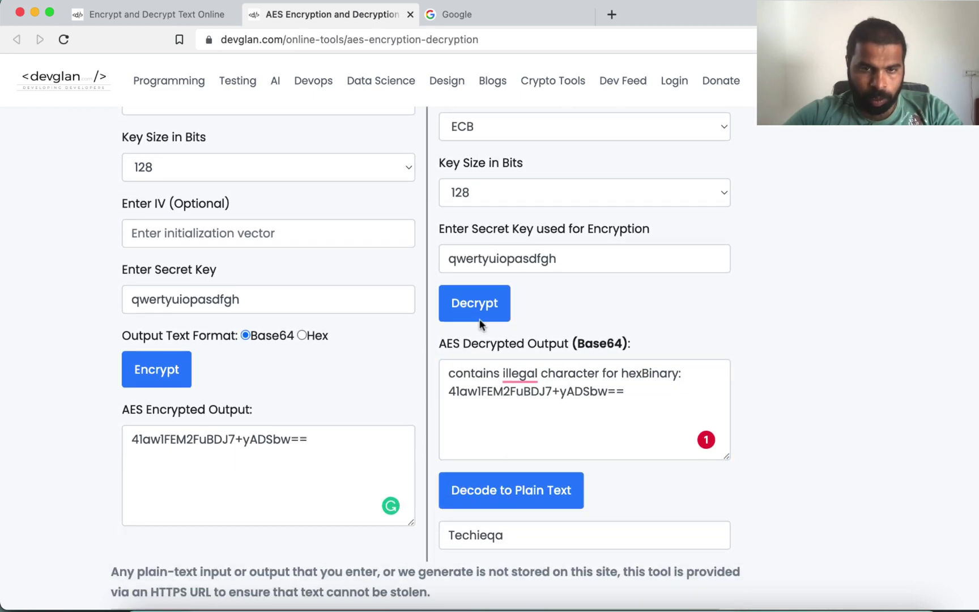
click(479, 318)
click(497, 489)
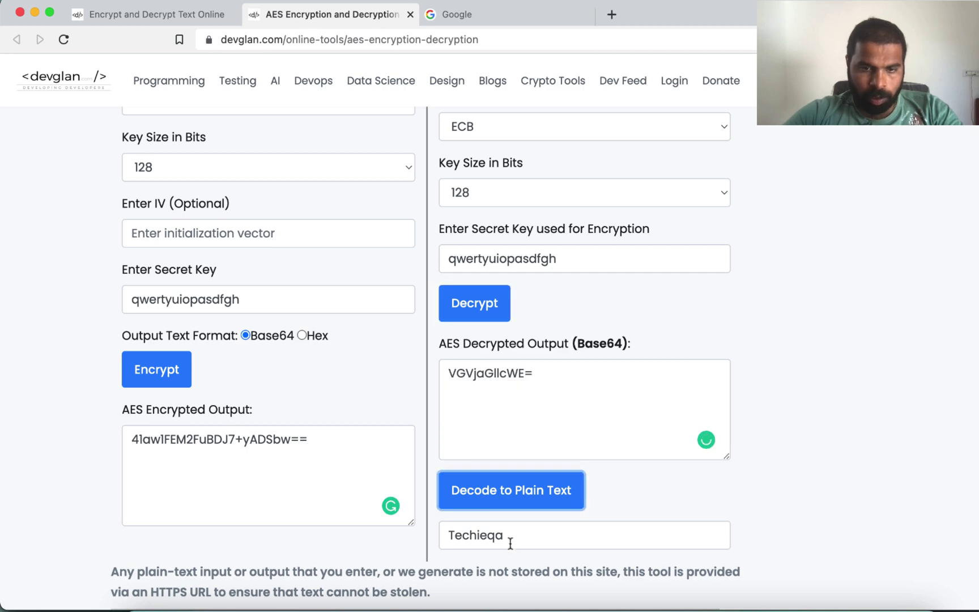
drag(514, 537, 415, 535)
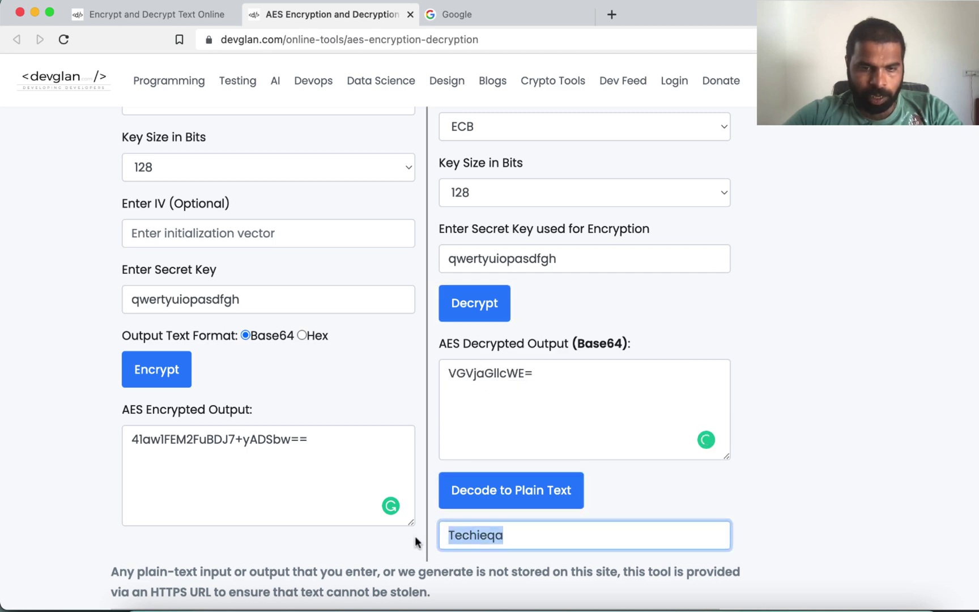
scroll(415, 535, up, 4)
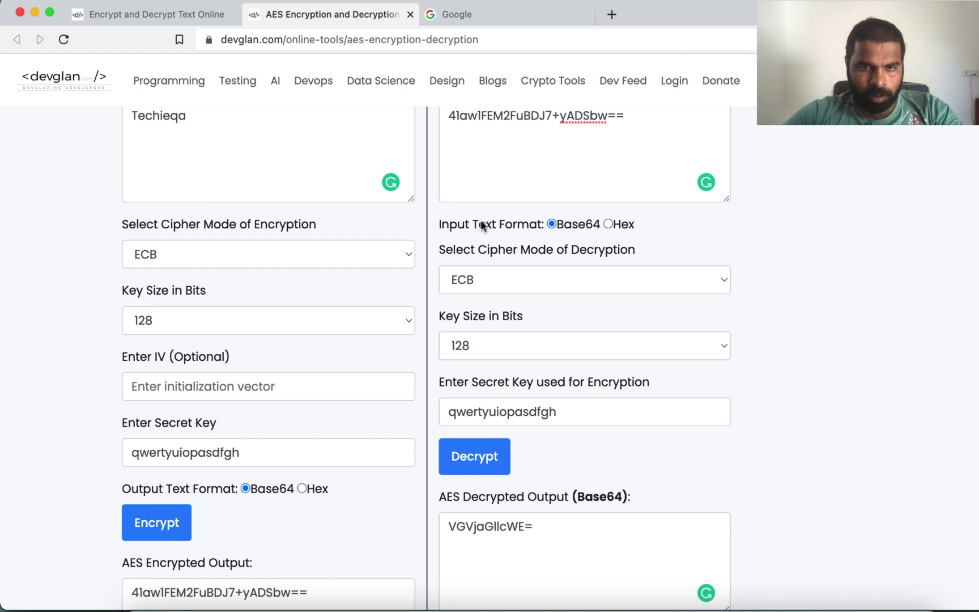
double_click(191, 452)
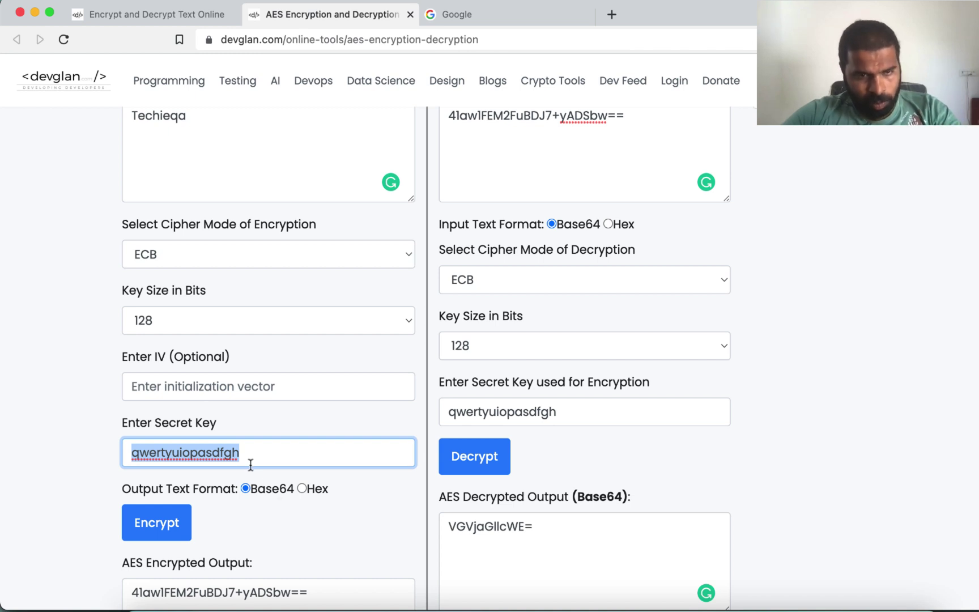
drag(249, 453, 124, 452)
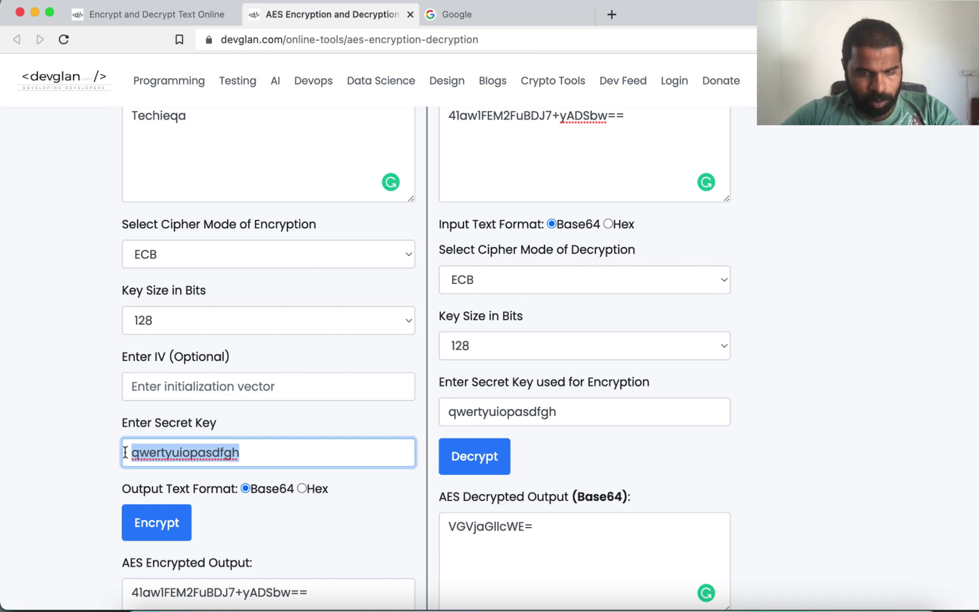
click(251, 452)
drag(251, 452, 123, 453)
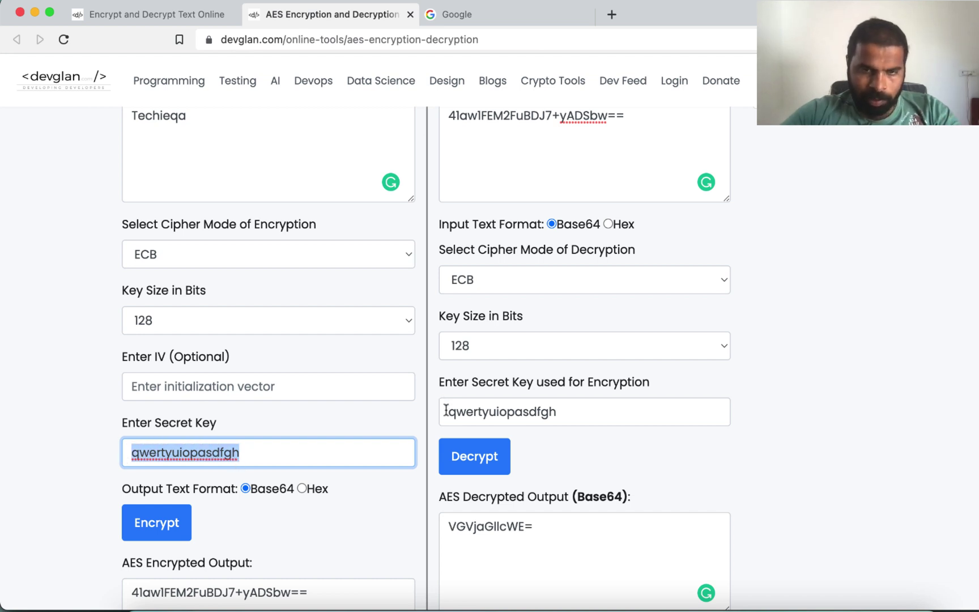
drag(446, 412, 564, 409)
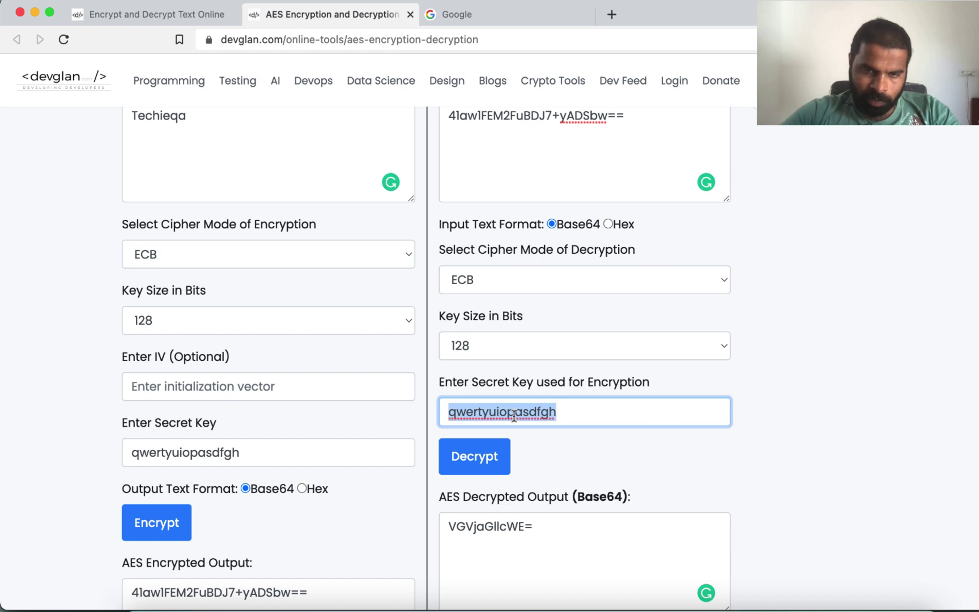
scroll(500, 479, down, 5)
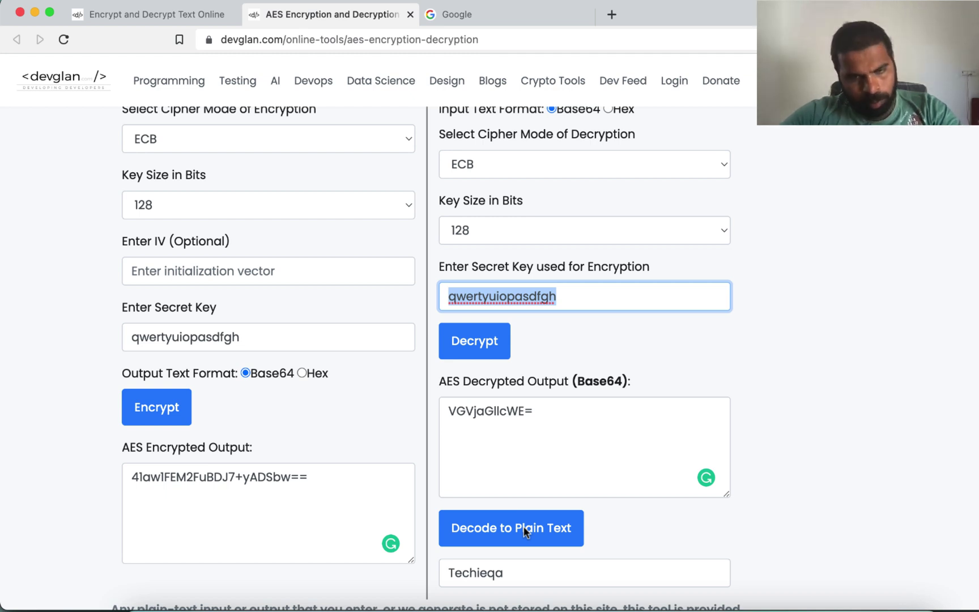
click(538, 412)
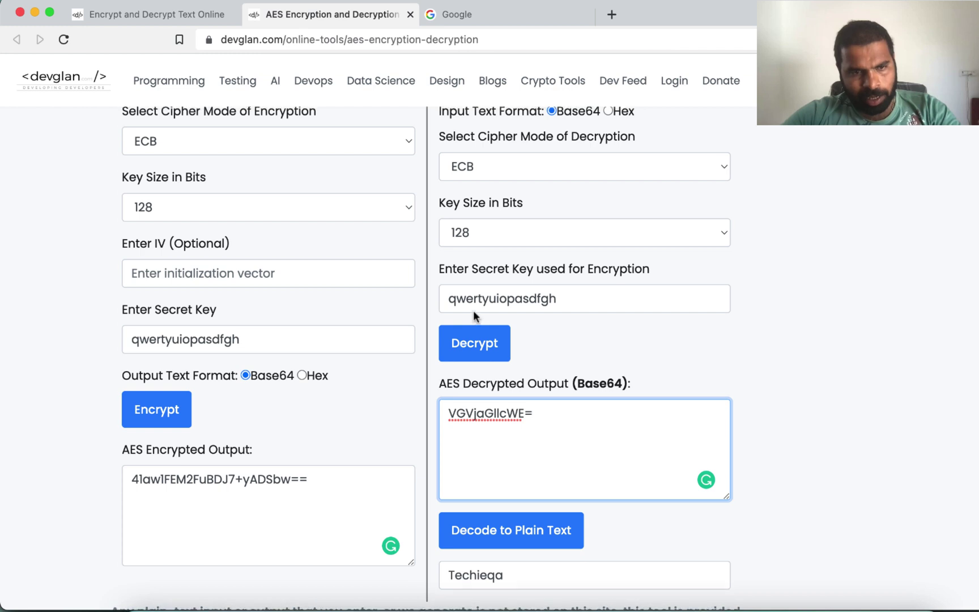
scroll(474, 314, up, 5)
click(629, 174)
drag(625, 176, 426, 173)
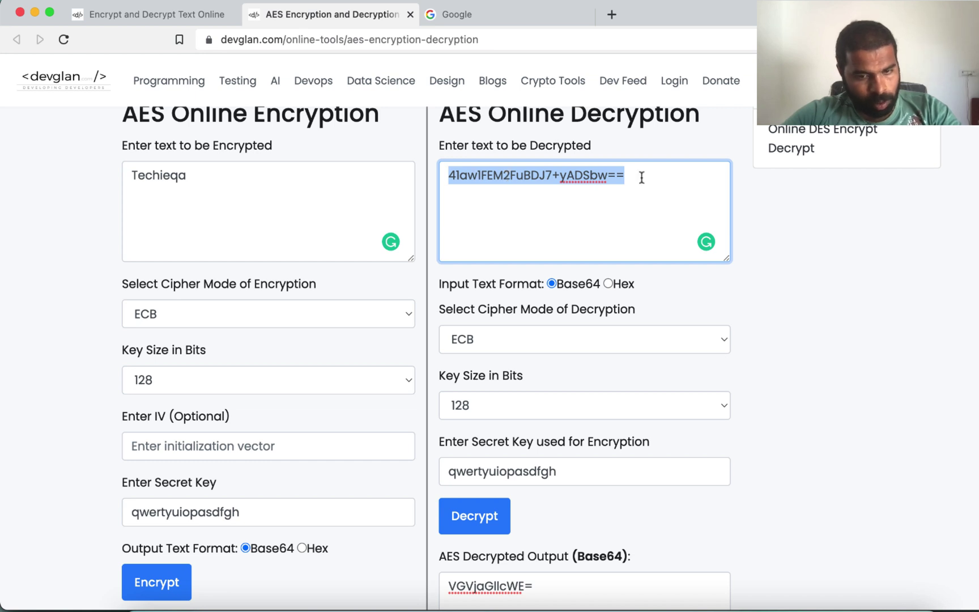
scroll(641, 177, down, 5)
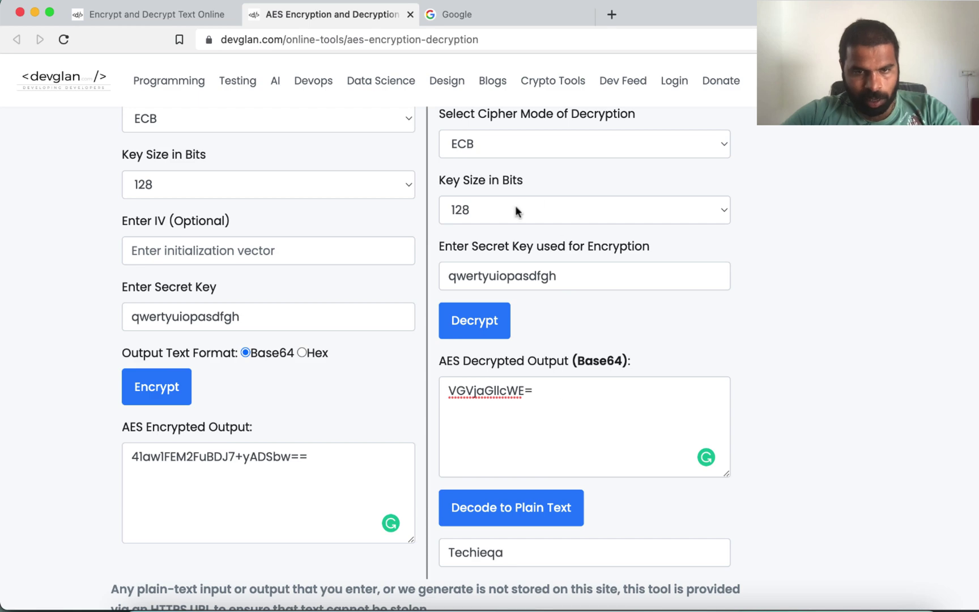
scroll(541, 341, up, 8)
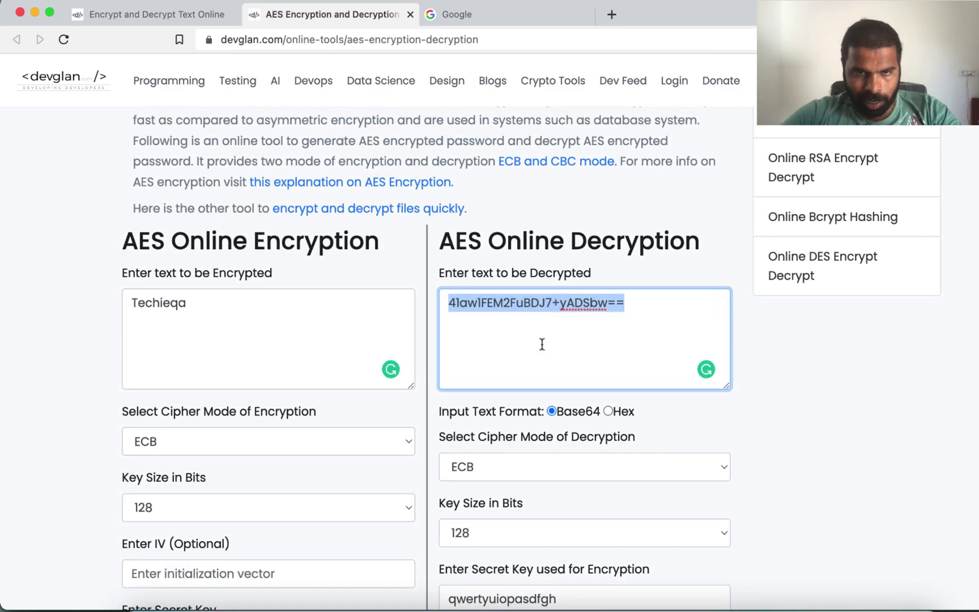
scroll(542, 344, up, 1)
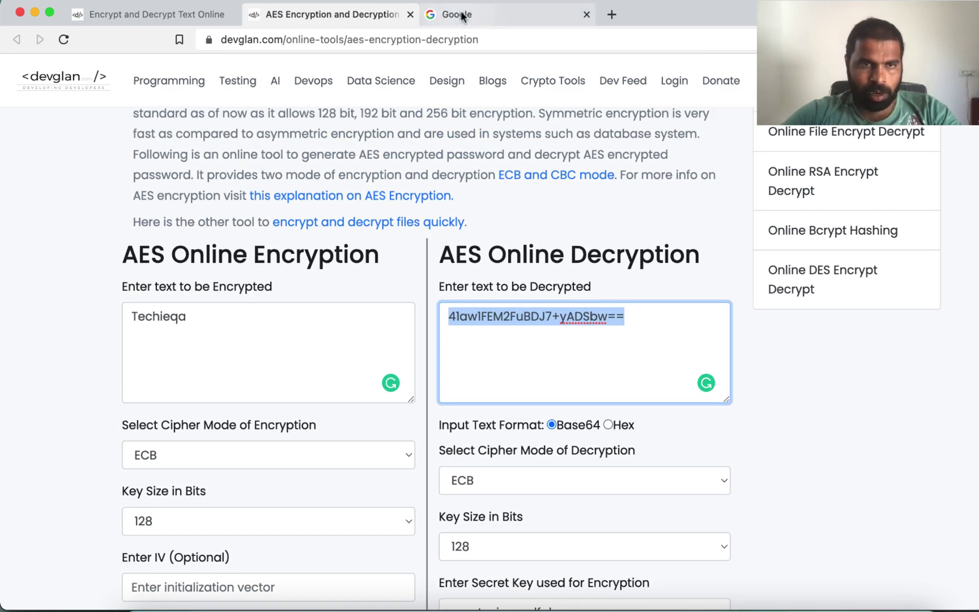
click(462, 16)
click(211, 42)
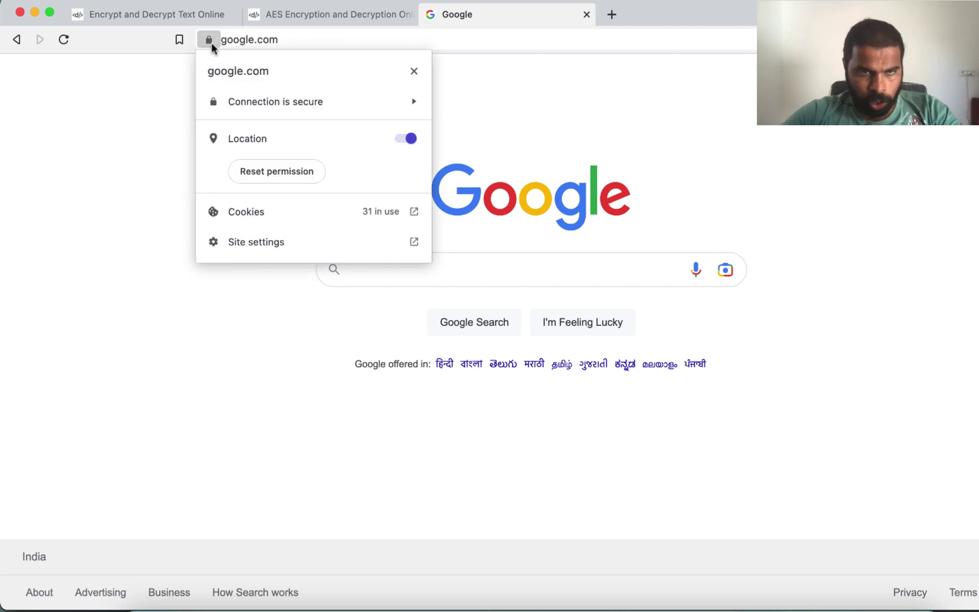
click(161, 126)
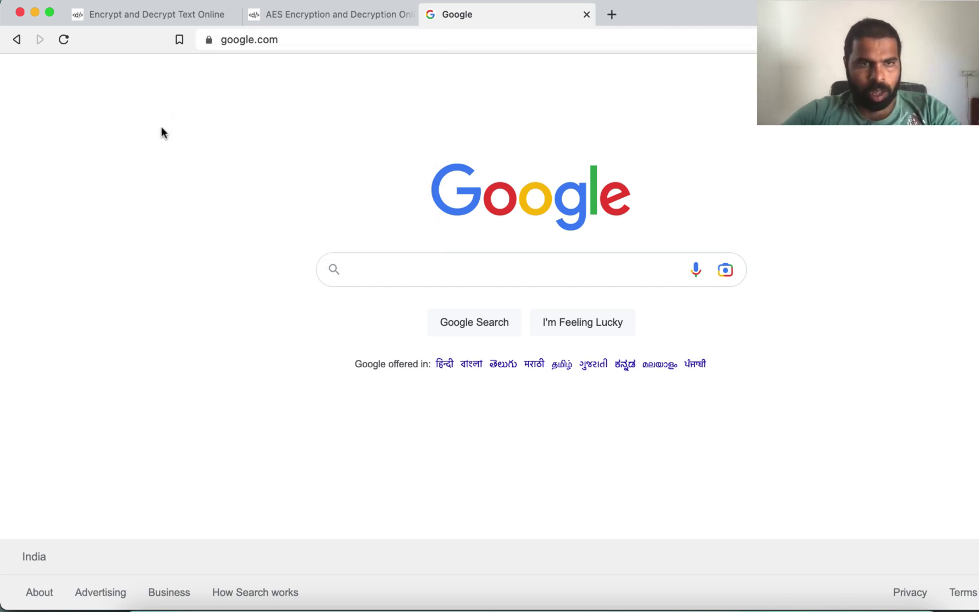
click(306, 9)
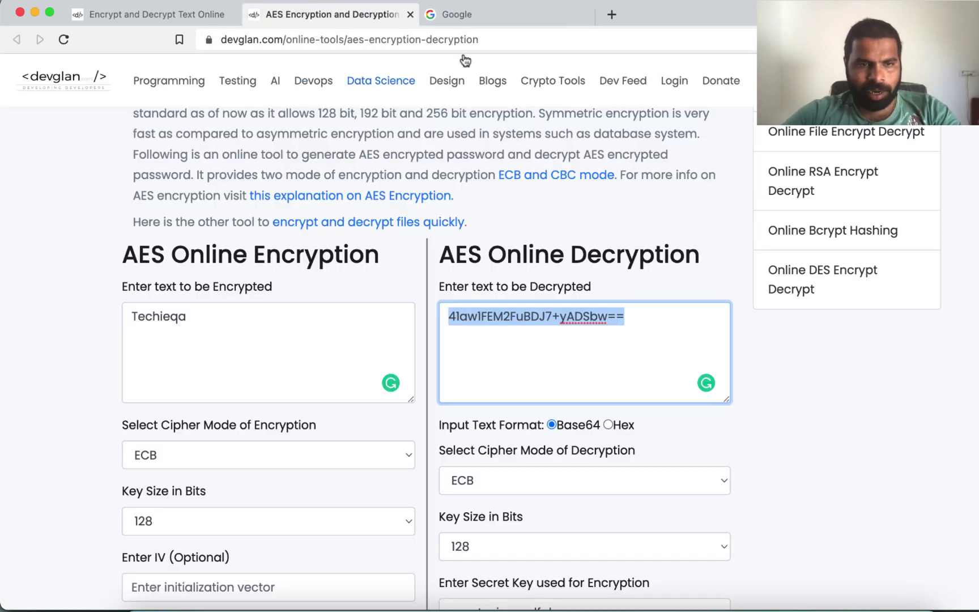
scroll(316, 283, down, 4)
scroll(316, 280, down, 10)
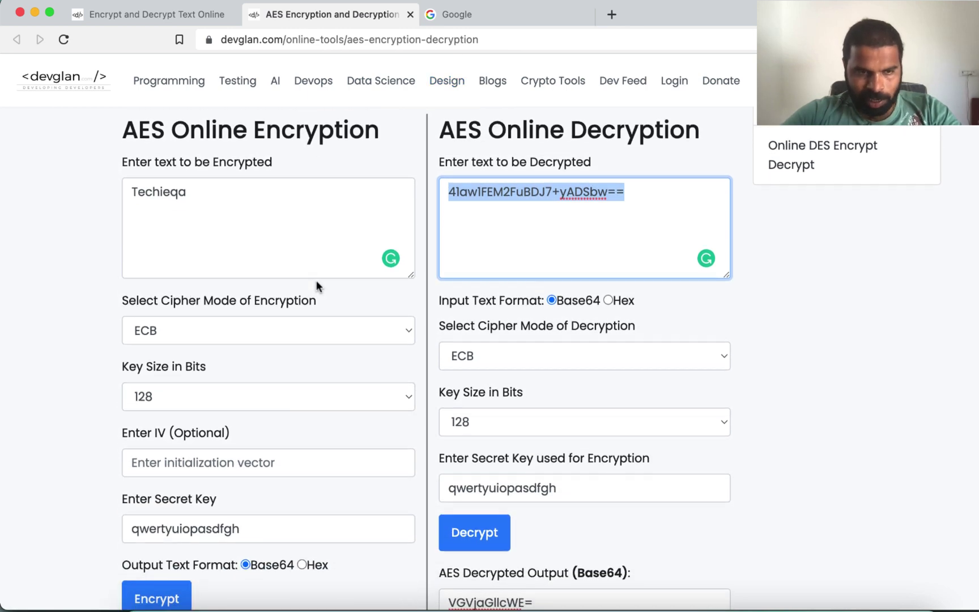
click(327, 412)
drag(327, 412, 124, 410)
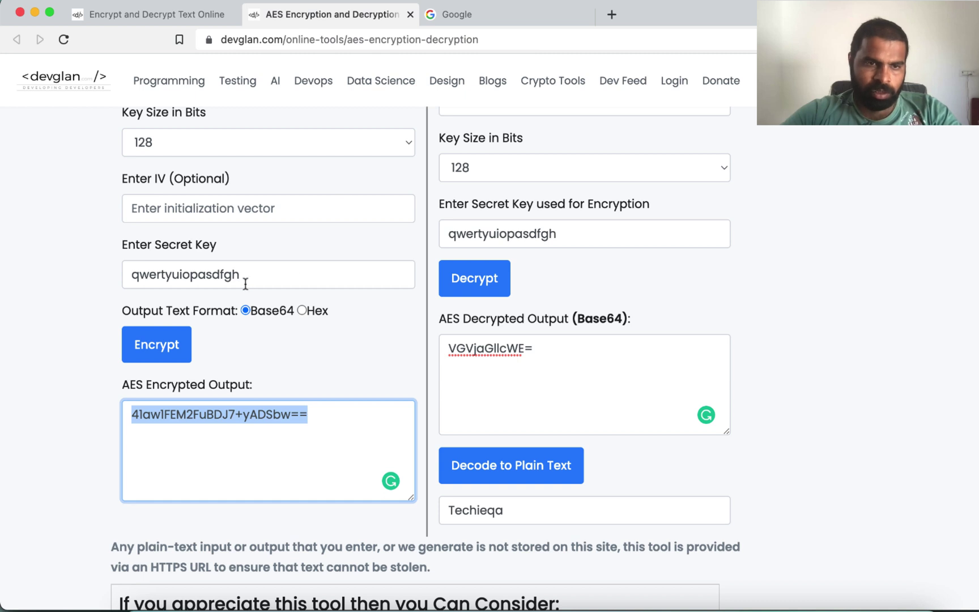
drag(245, 274, 104, 277)
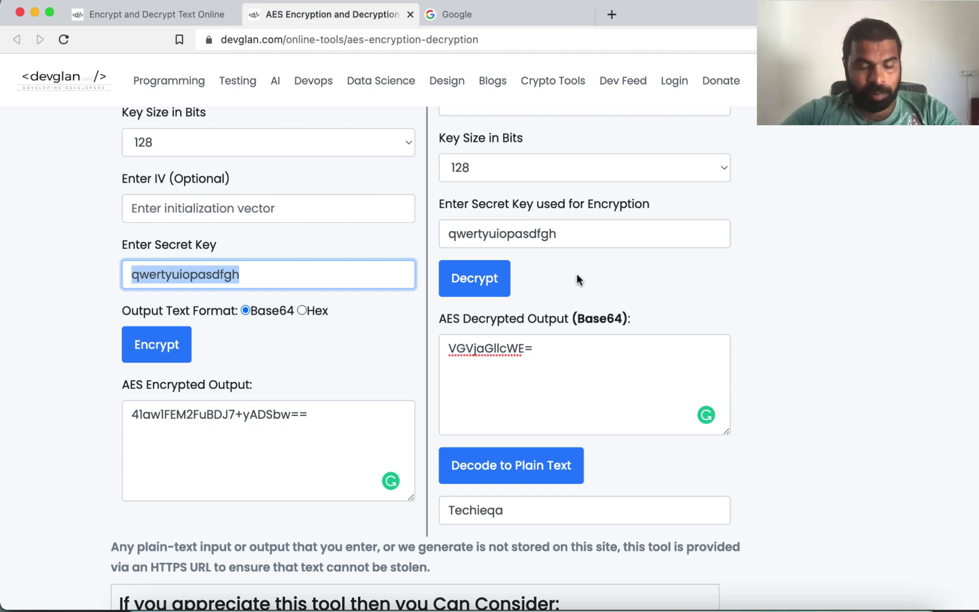
scroll(576, 274, up, 10)
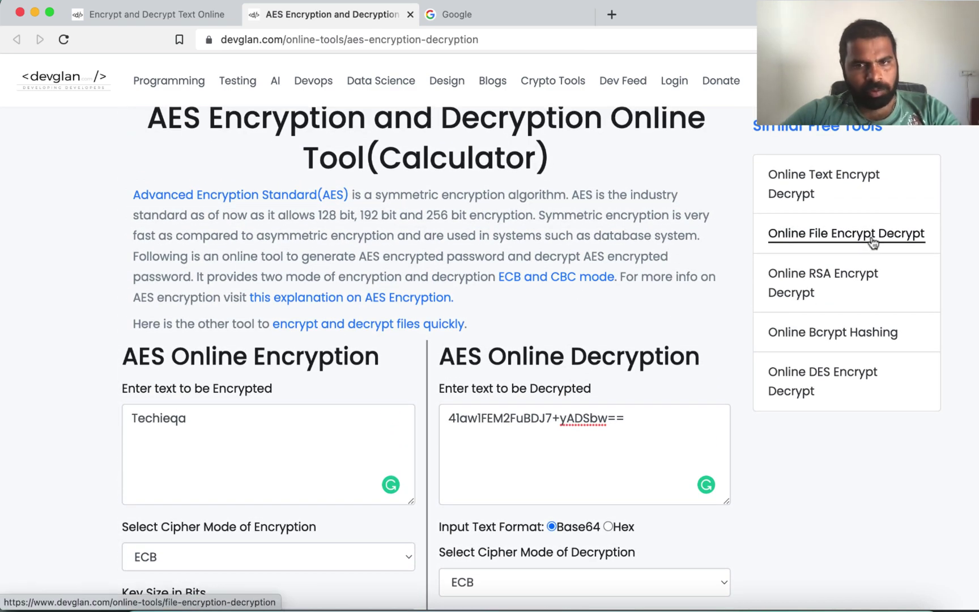
scroll(818, 485, down, 5)
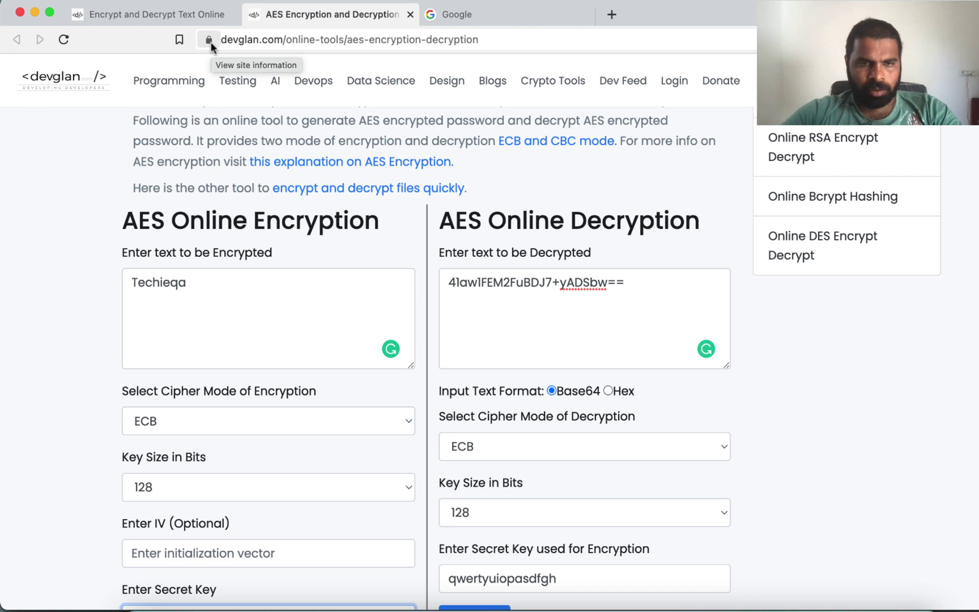
click(522, 175)
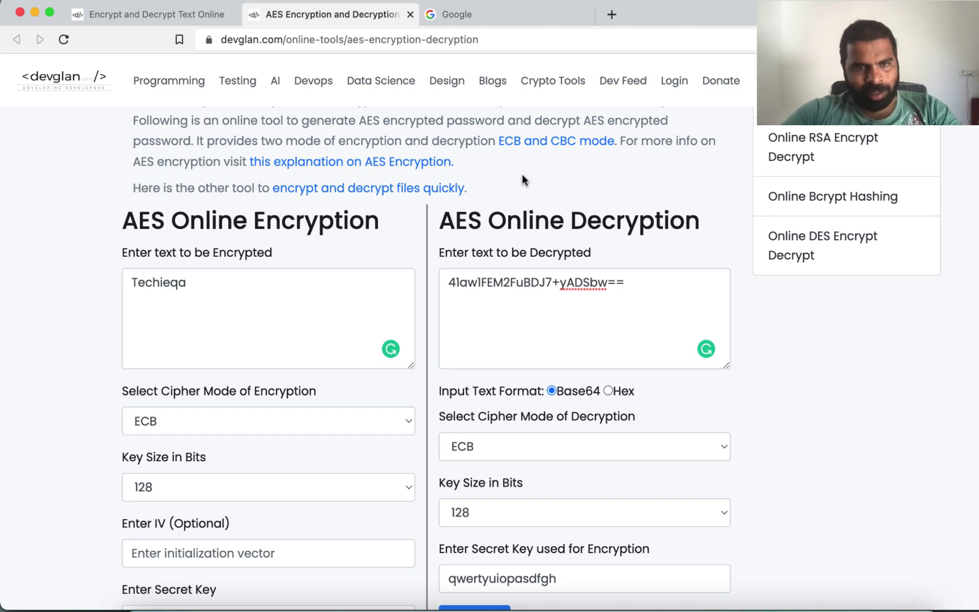
scroll(522, 179, down, 3)
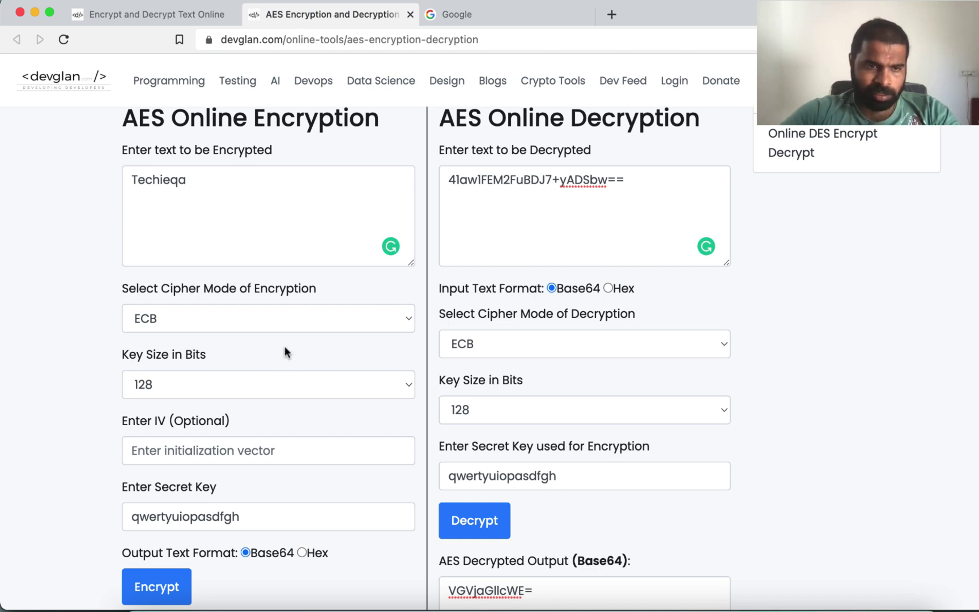
click(313, 317)
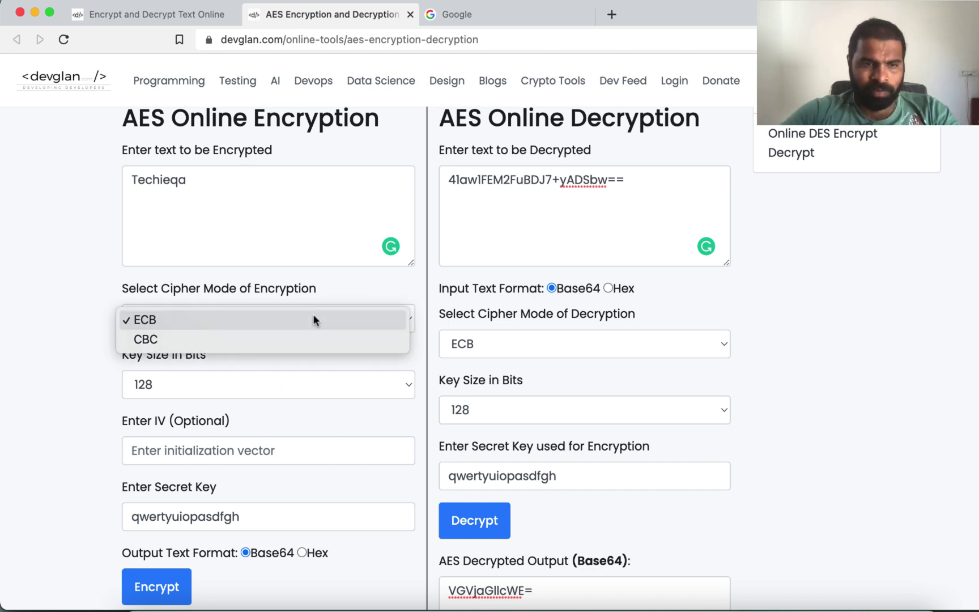
click(349, 286)
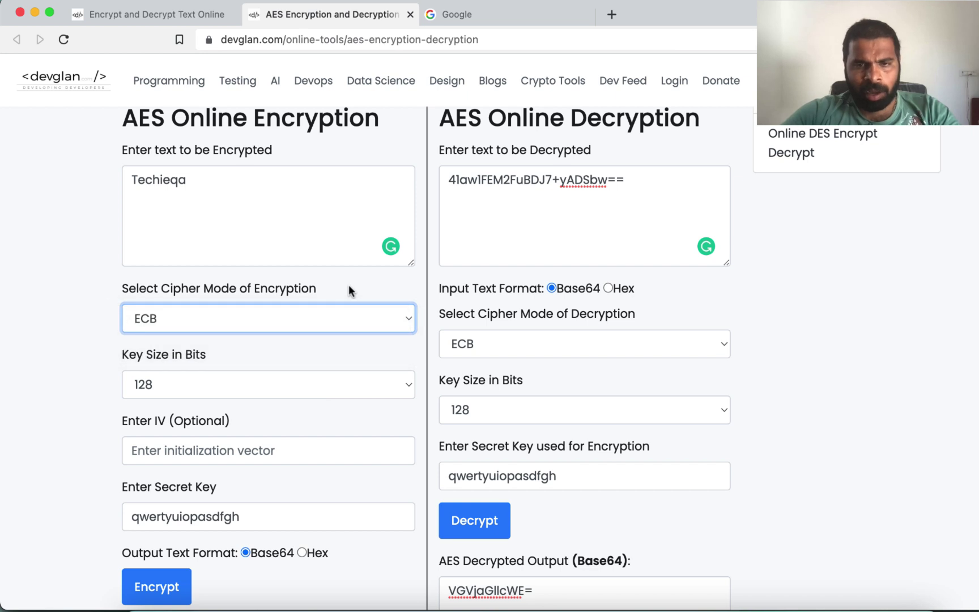